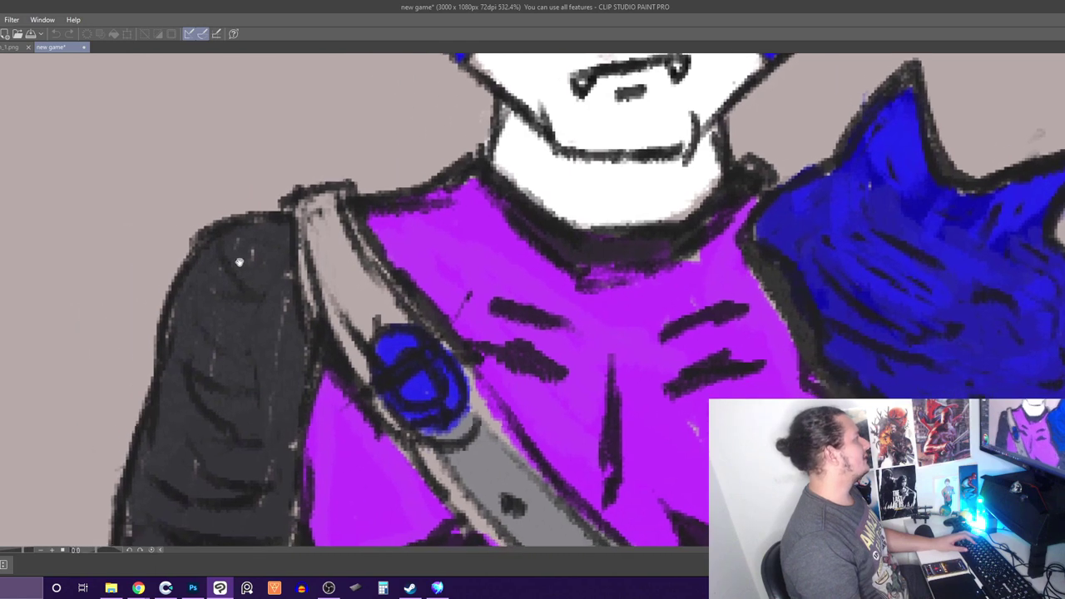
Examine the masked face, collar, shoulder straps and chest details of the painted character up close
drag(306, 223, 265, 312)
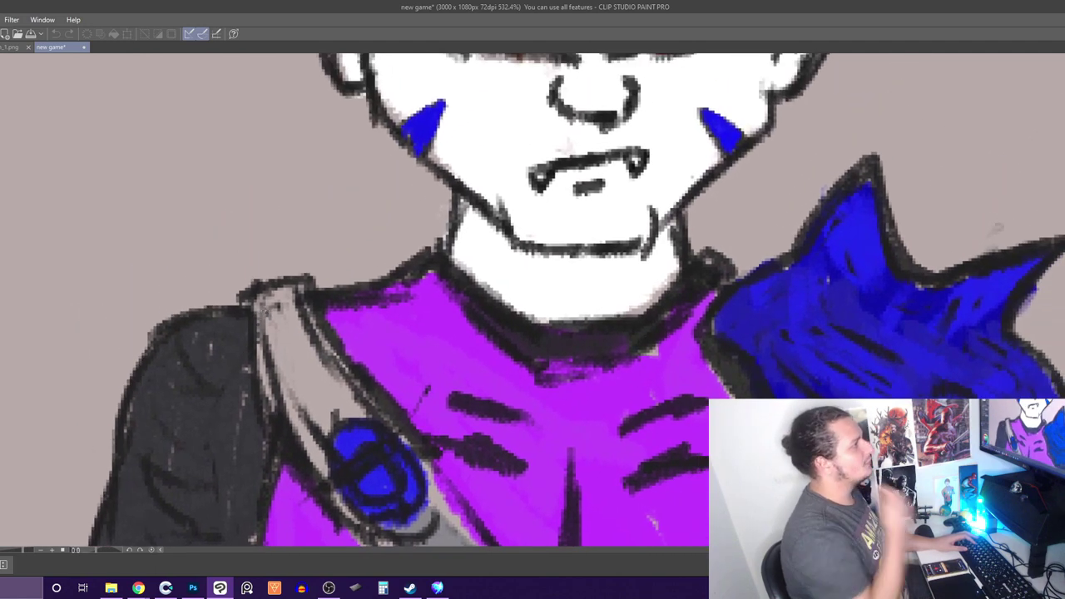
drag(364, 259, 256, 446)
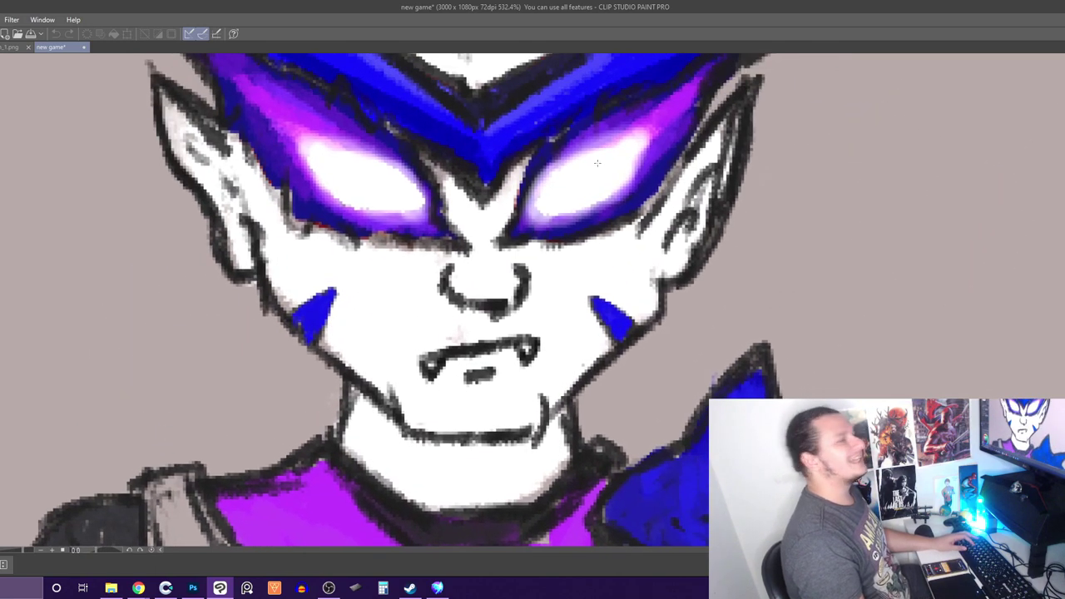
scroll(596, 163, down, 2)
scroll(596, 163, up, 2)
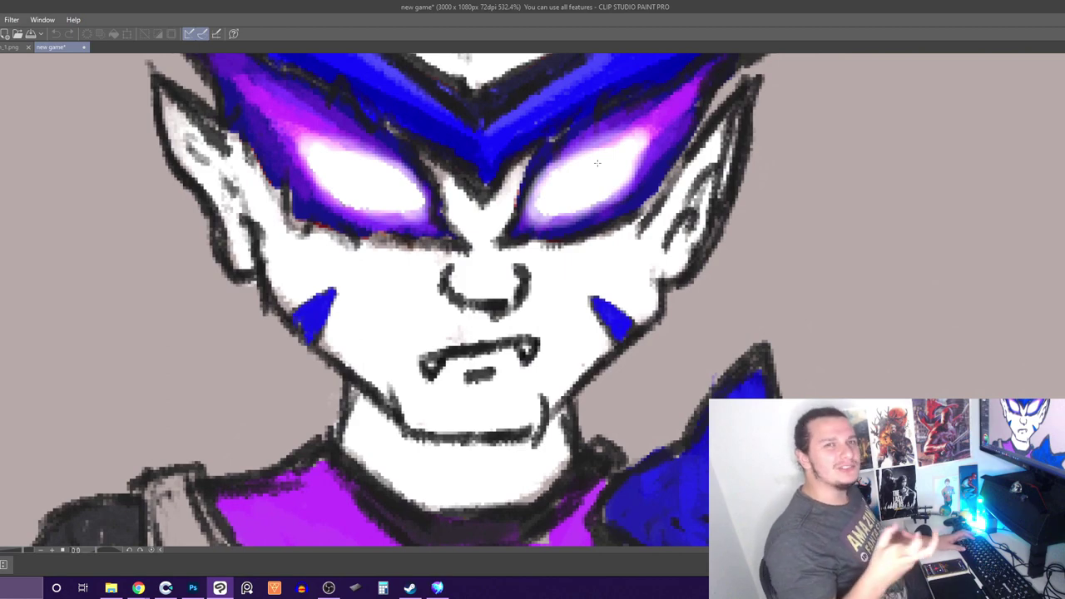
drag(599, 165, 560, 294)
drag(609, 255, 683, 495)
scroll(682, 496, down, 2)
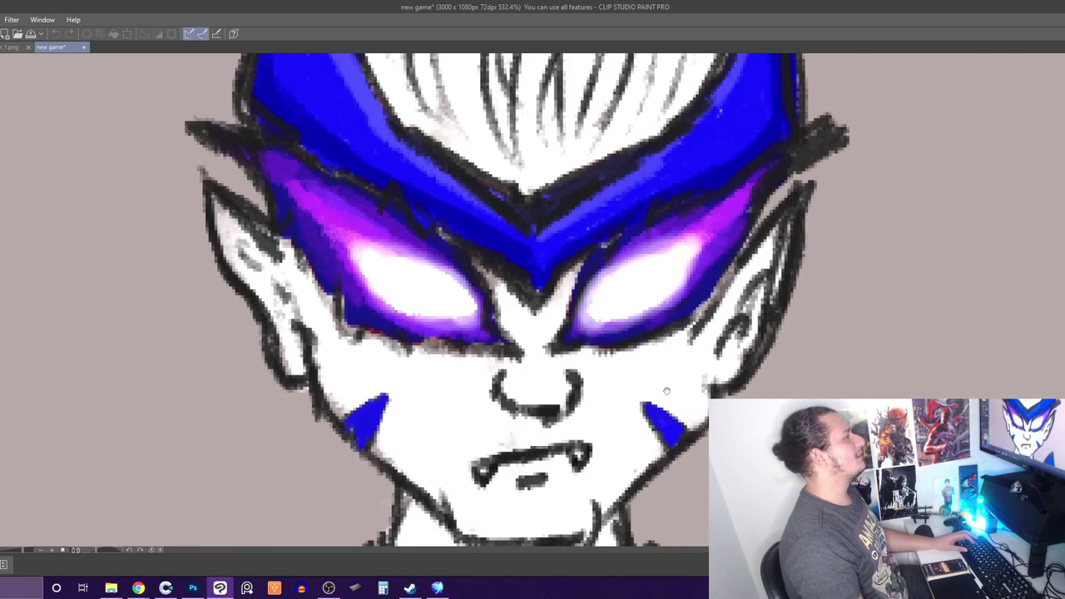
scroll(669, 347, up, 2)
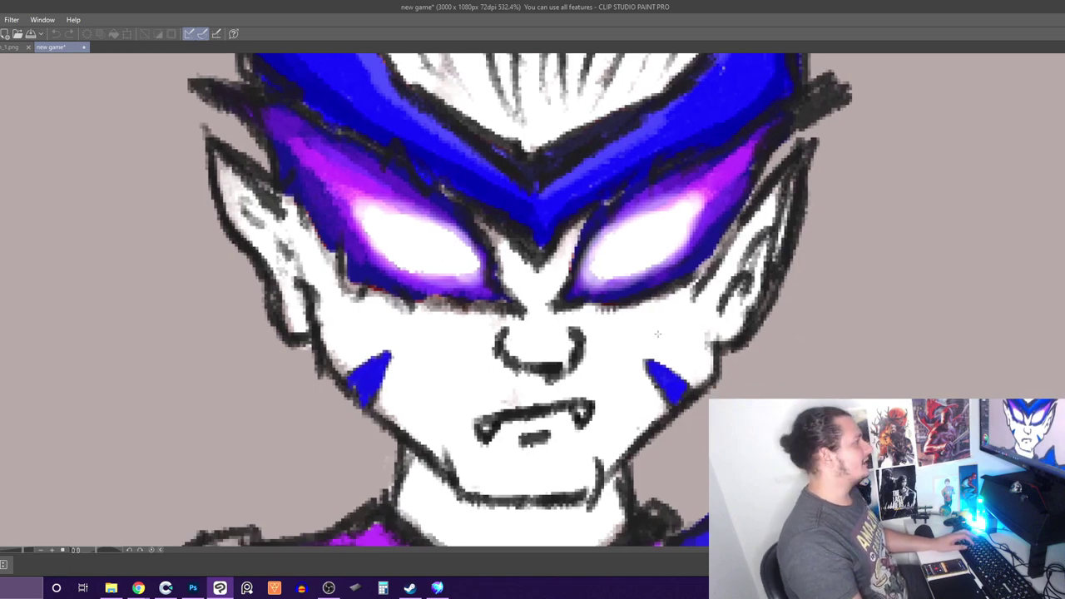
Review the full-body character drawing from head to boots
scroll(657, 334, down, 4)
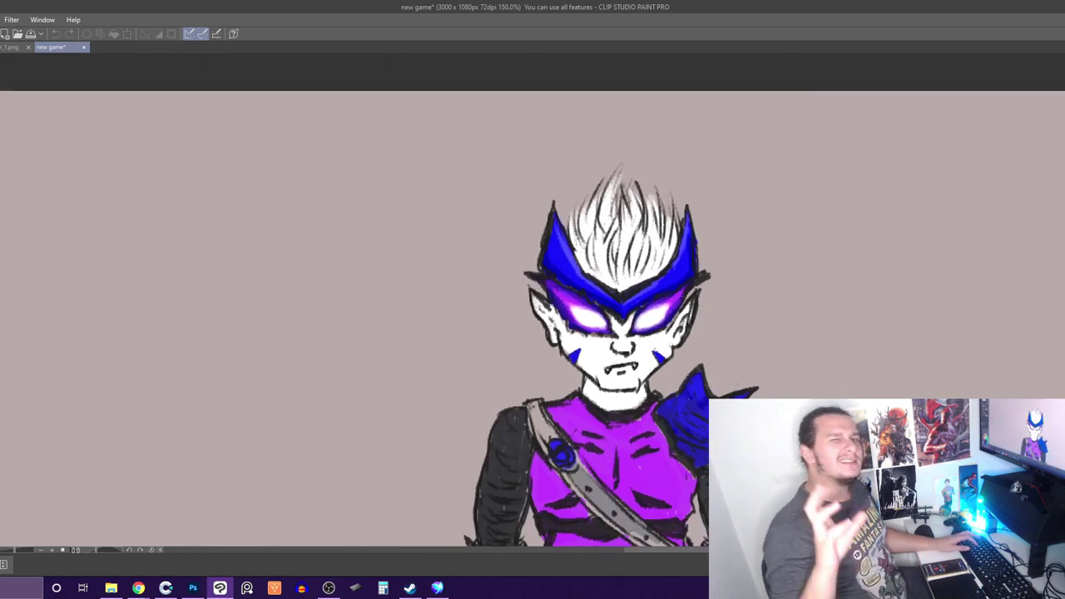
drag(672, 434, 690, 276)
drag(656, 376, 663, 253)
drag(656, 381, 645, 276)
drag(669, 230, 617, 376)
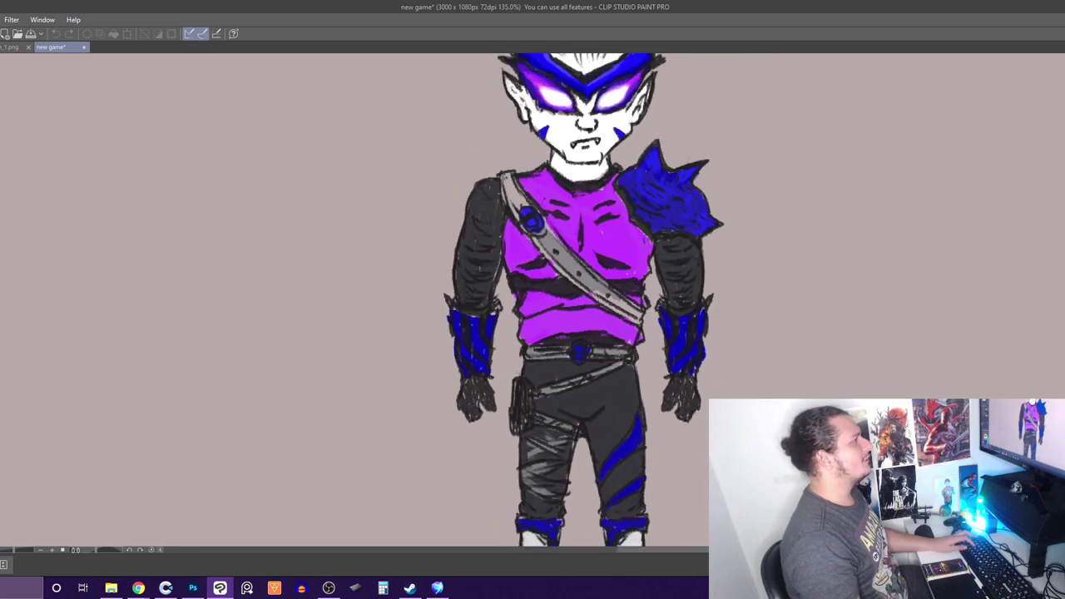
scroll(617, 359, down, 5)
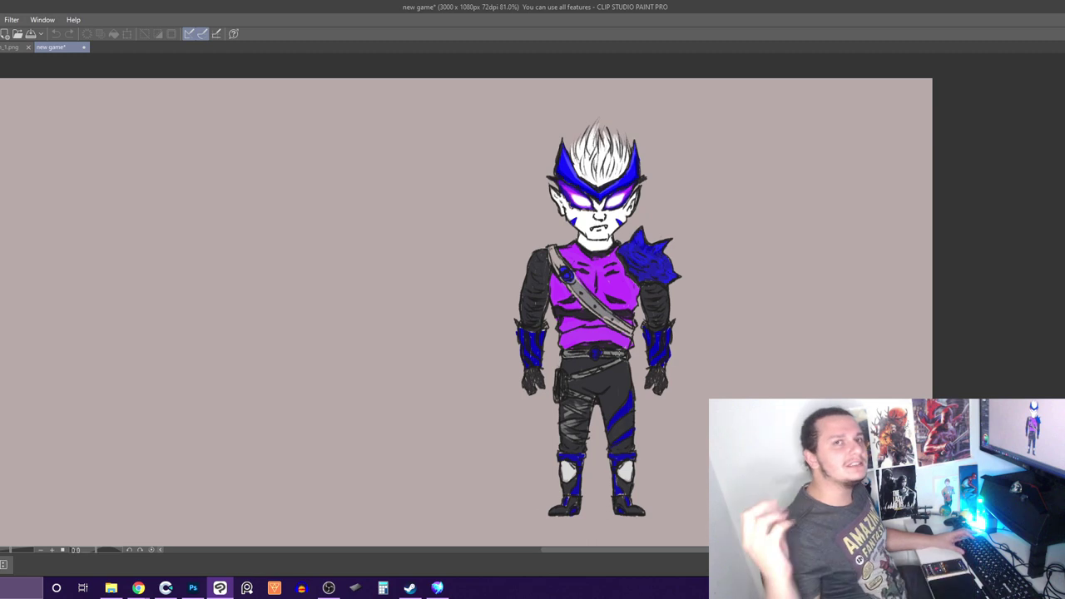
drag(539, 410, 539, 398)
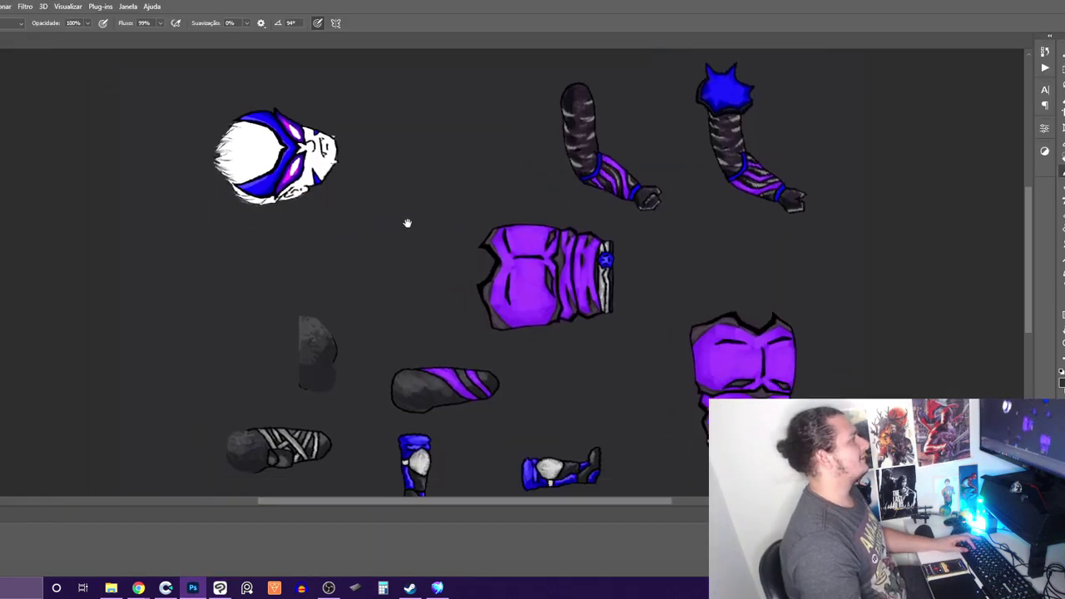
Examine the separated head, leg, torso and arm parts on the character's parts sheet in Photoshop
mouse_move(407, 224)
mouse_down()
mouse_move(463, 226)
mouse_move(470, 351)
mouse_move(497, 305)
mouse_up()
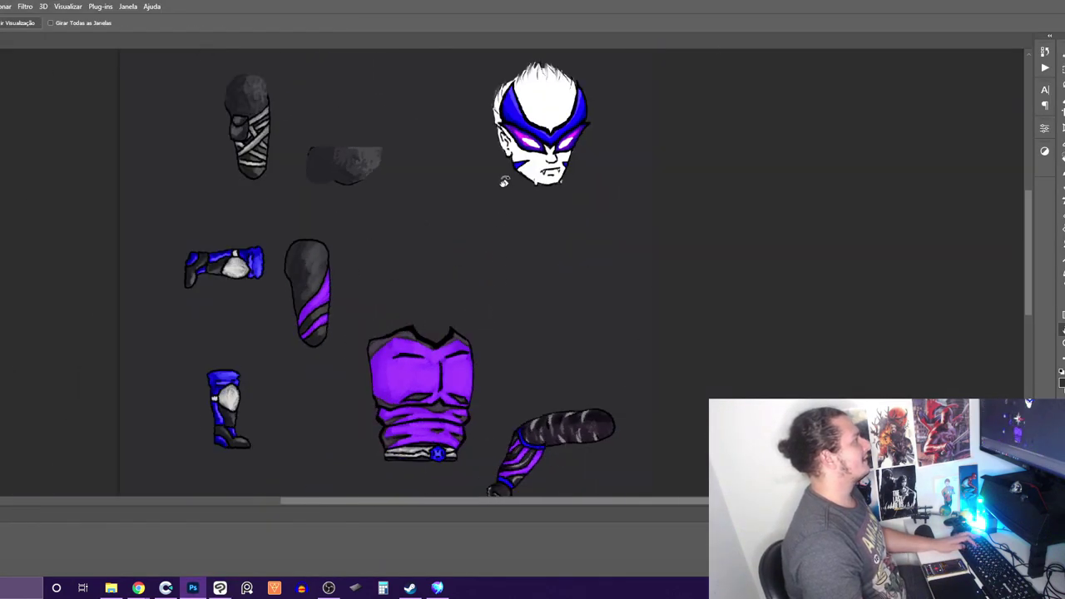
alt+scroll(525, 162, up, 5)
drag(519, 160, 545, 332)
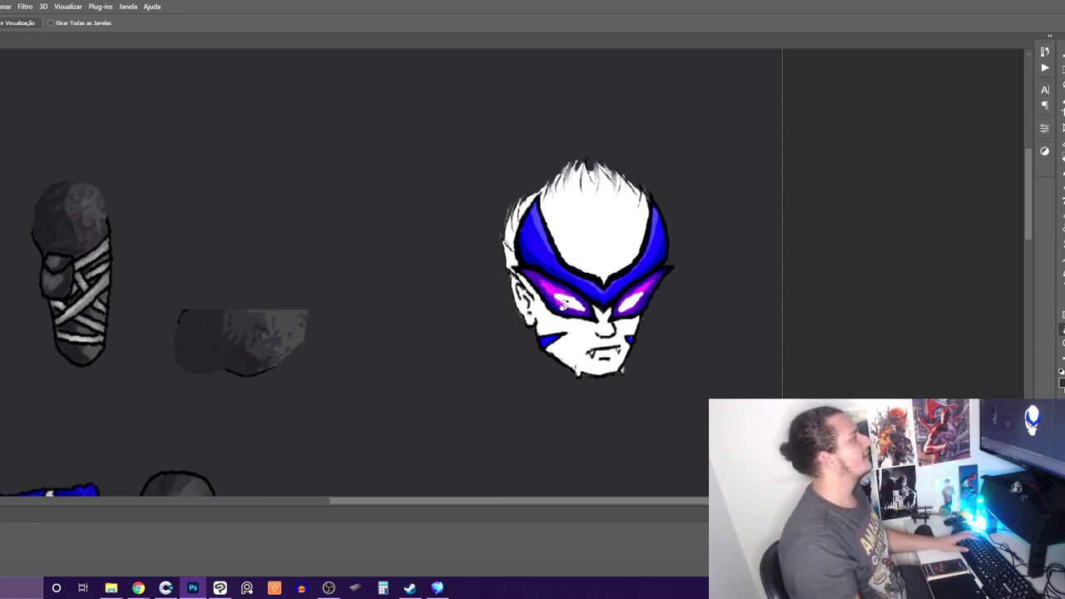
drag(508, 362, 643, 293)
alt+scroll(249, 231, down, 1)
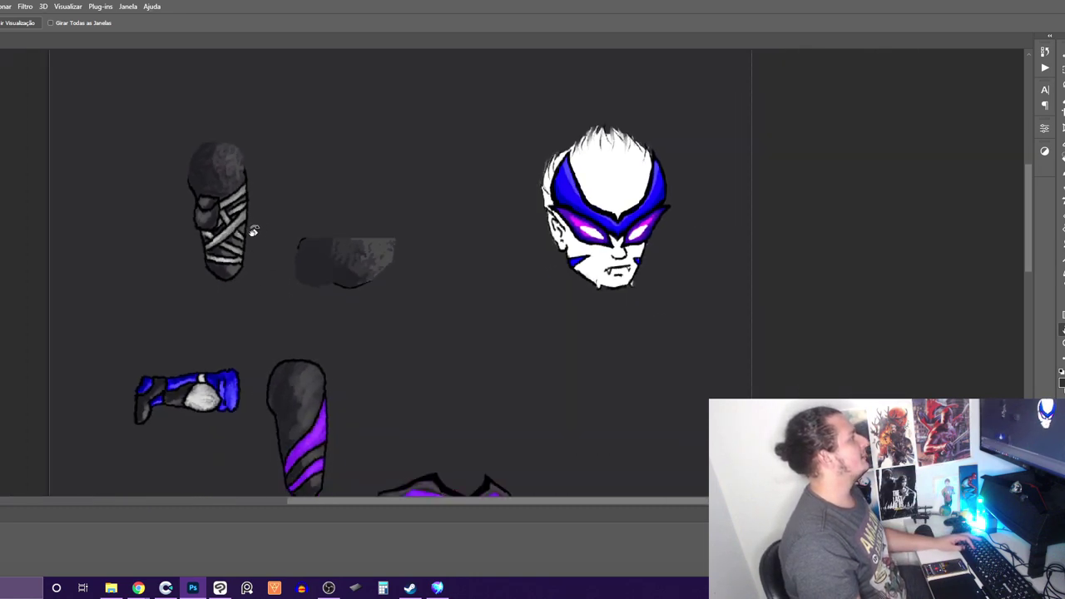
alt+scroll(281, 247, up, 1)
alt+scroll(308, 283, down, 1)
drag(336, 318, 358, 280)
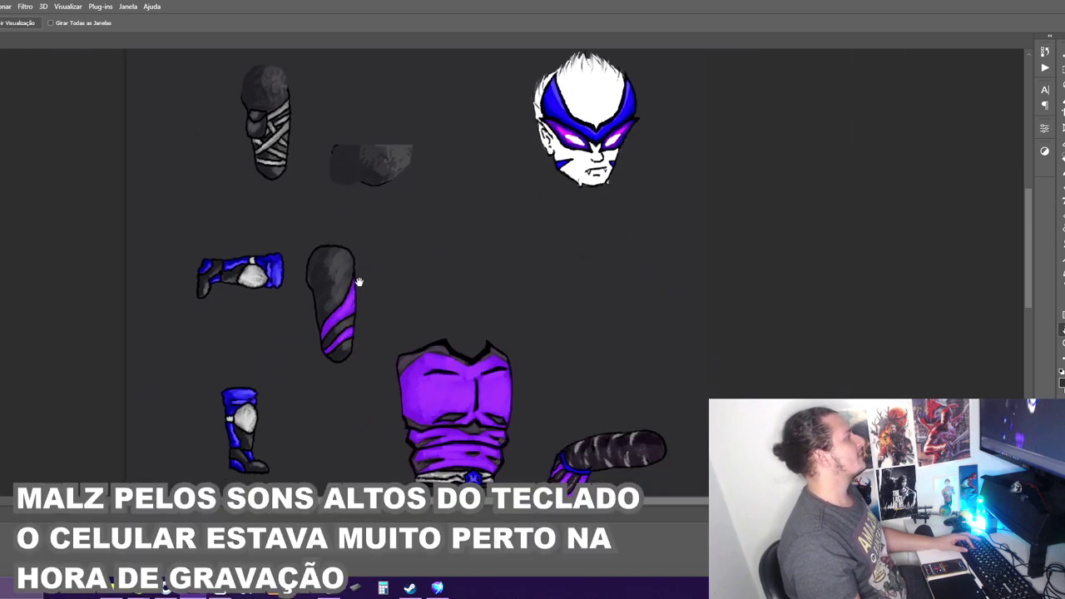
drag(389, 321, 424, 283)
alt+scroll(380, 342, down, 4)
scroll(422, 332, down, 1)
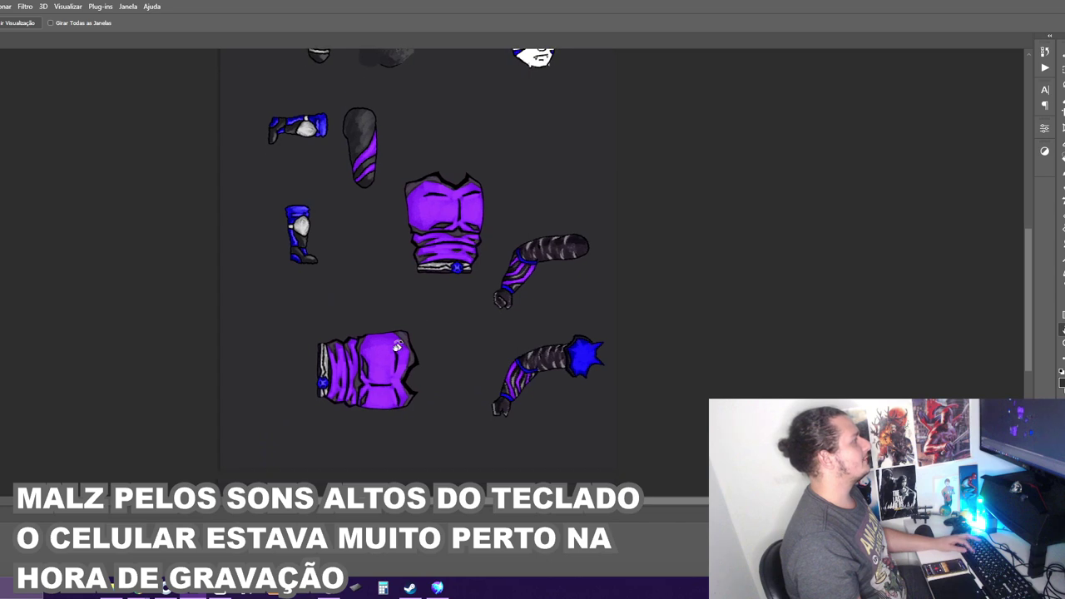
Delete the duplicate torso lying on its side below the leg and upright torso parts
key(v)
click(396, 357)
key(Delete)
key(b)
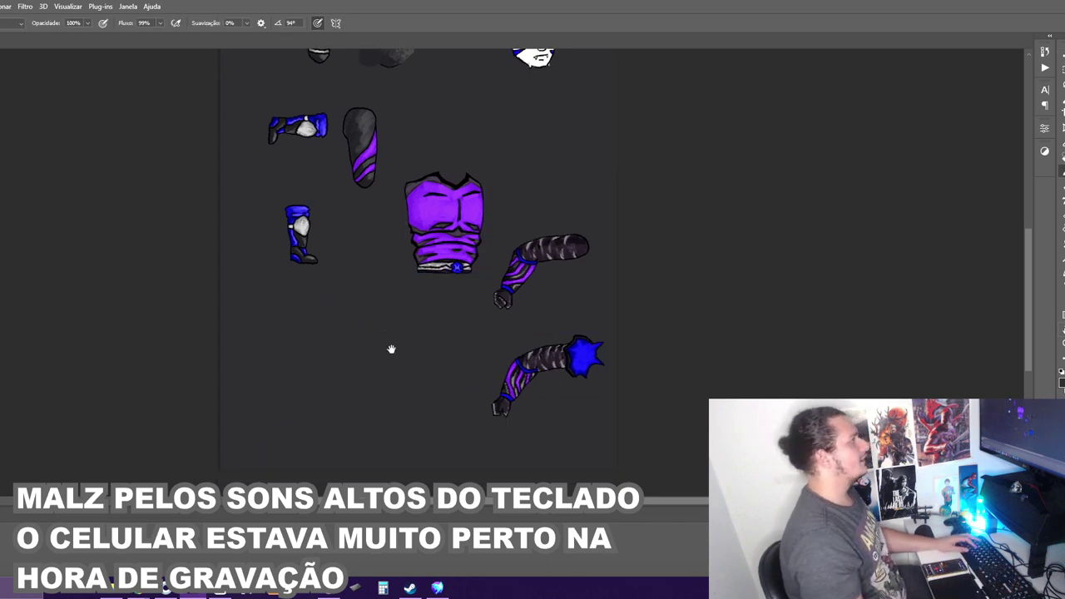
drag(392, 349, 405, 449)
drag(430, 323, 430, 347)
key(r)
drag(491, 380, 555, 196)
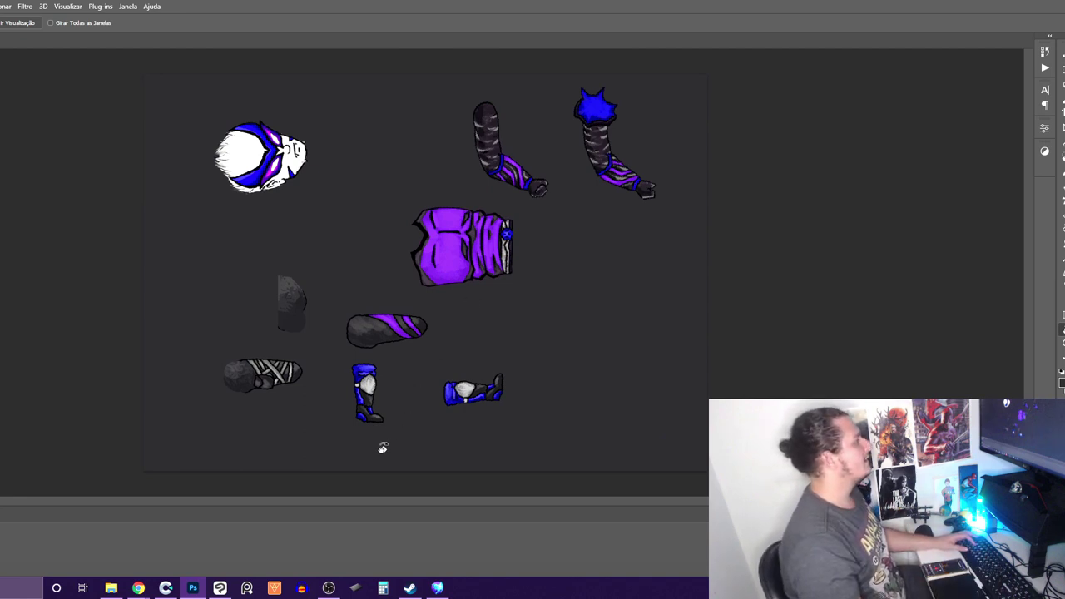
Switch to Spriter and preview the Run + Arms animation, setting the playback speed to 40%
click(437, 587)
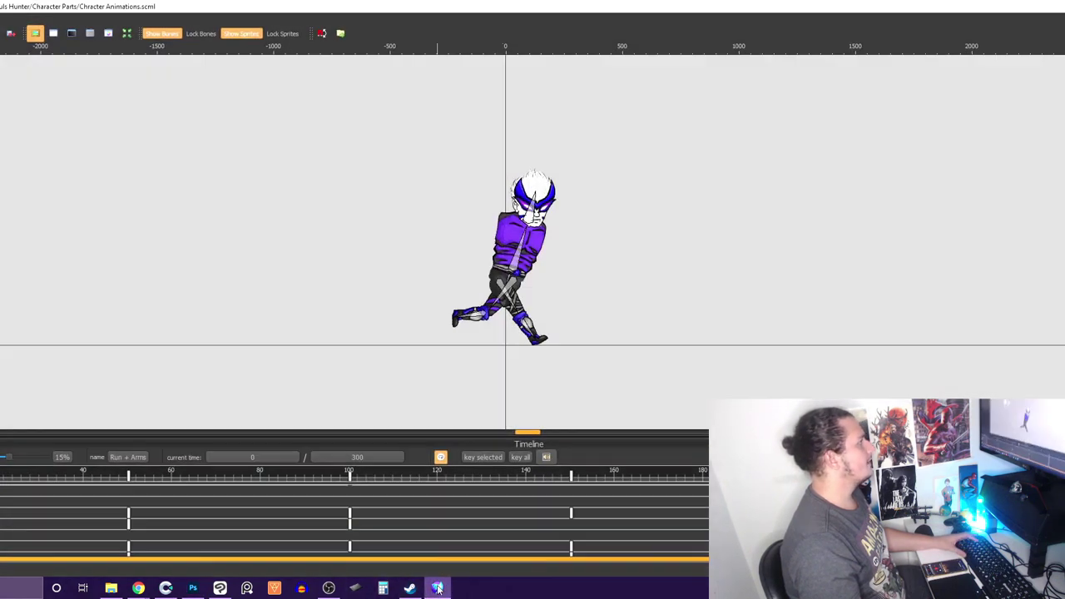
scroll(663, 106, up, 5)
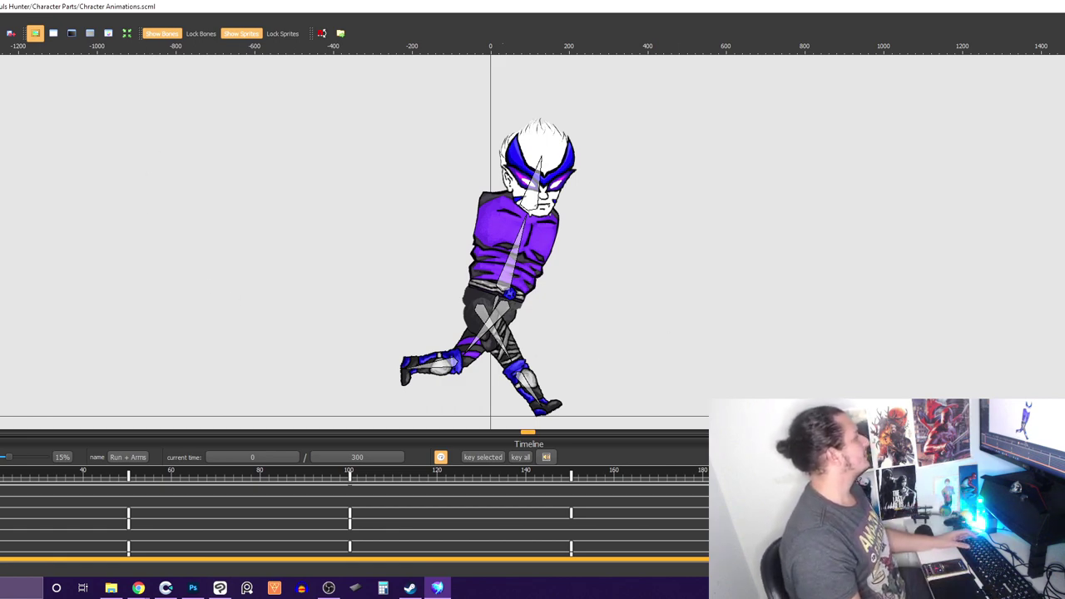
key(space)
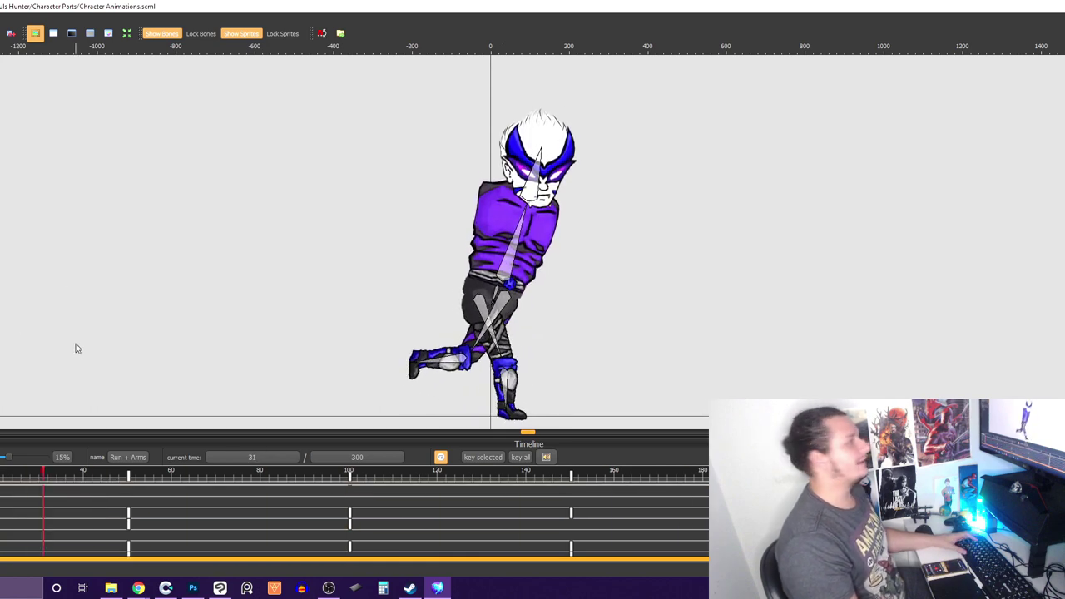
click(63, 456)
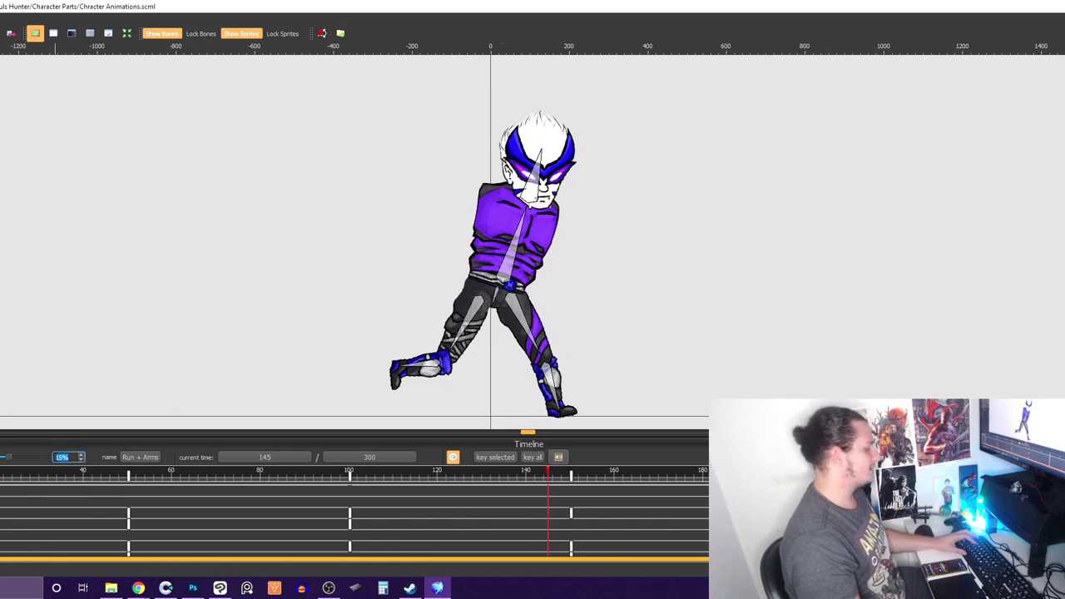
text(30)
key(Return)
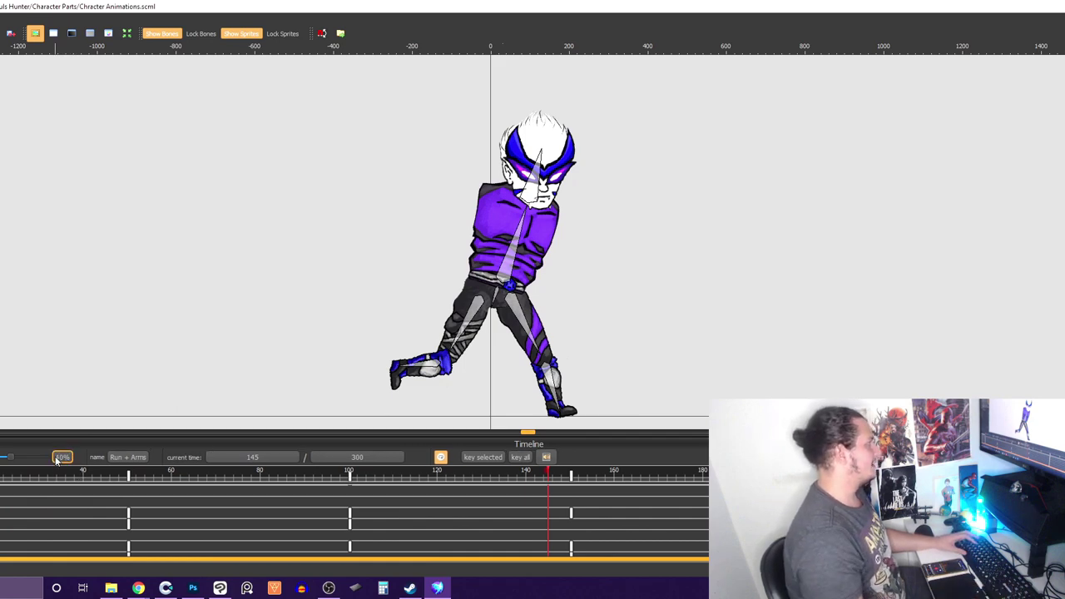
Open the Idle animation and play it with the playback speed set to 20%
right_click(355, 324)
click(0, 457)
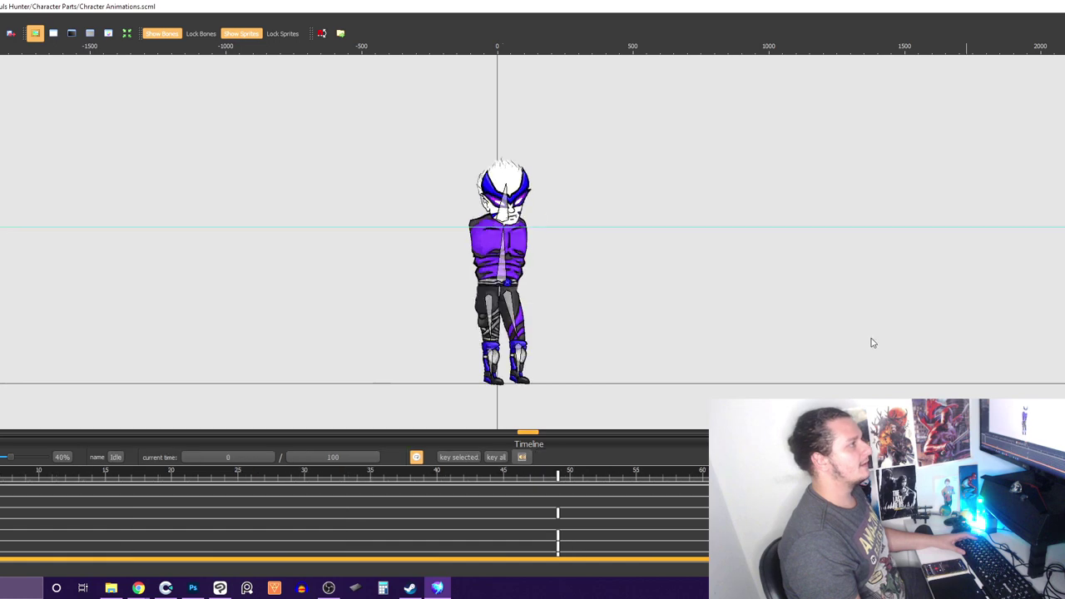
double_click(68, 456)
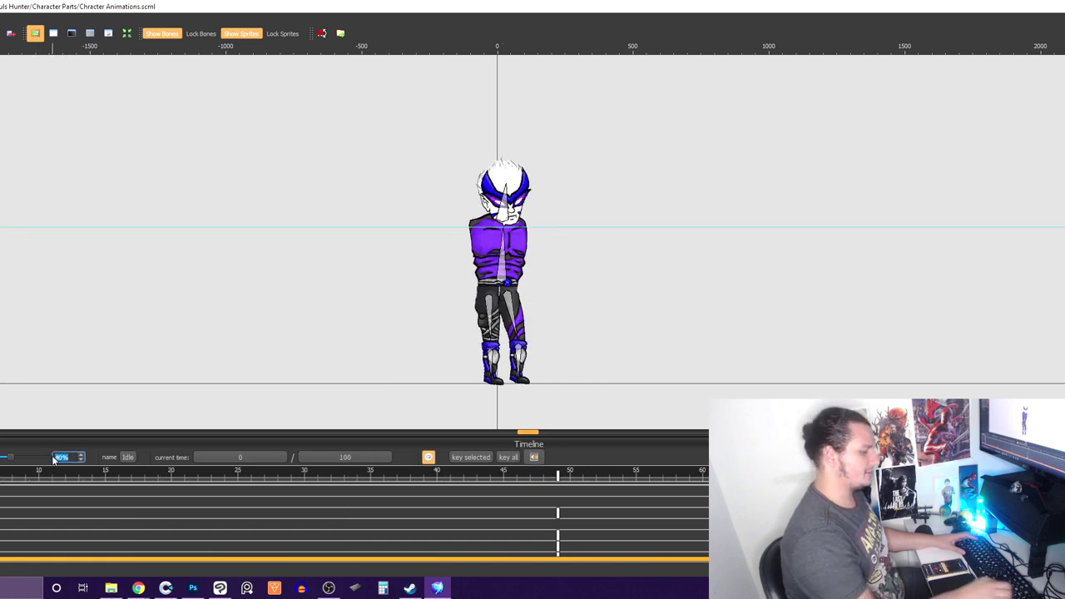
text(20)
key(Return)
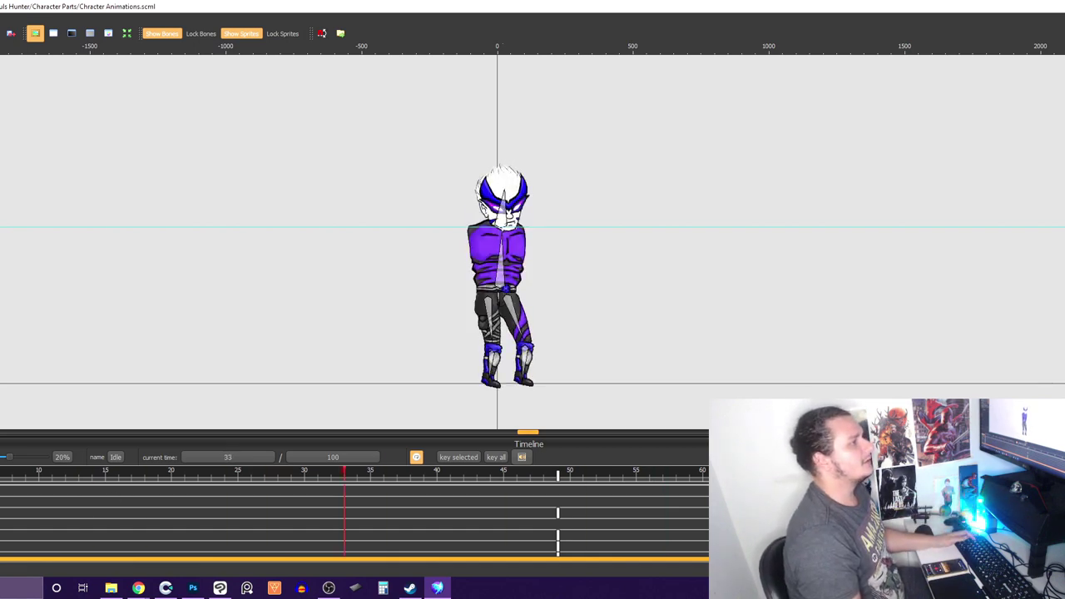
Open the Death animation and play it
click(0, 400)
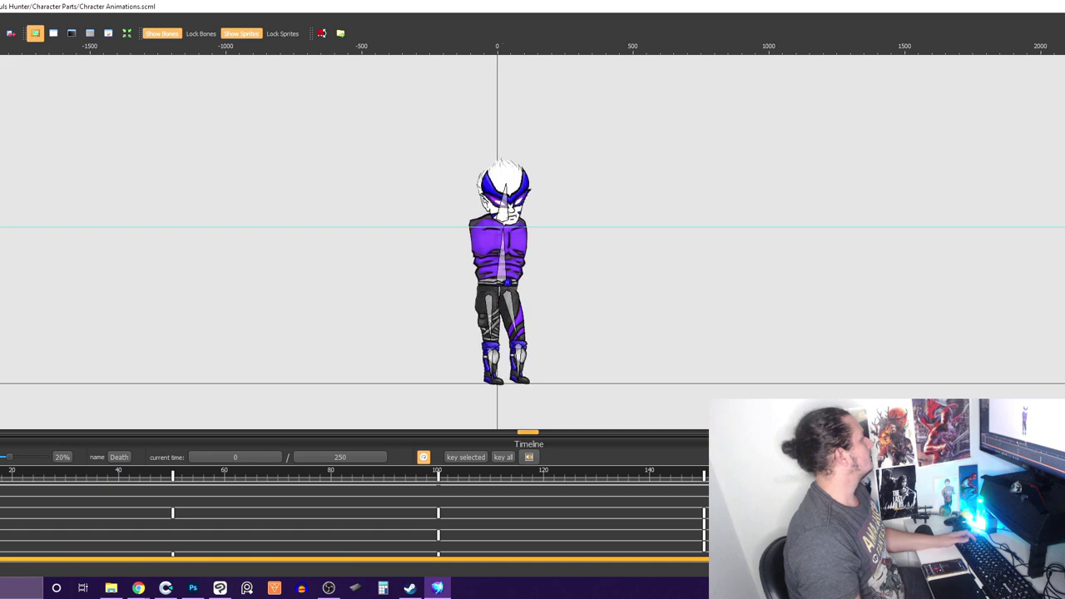
key(space)
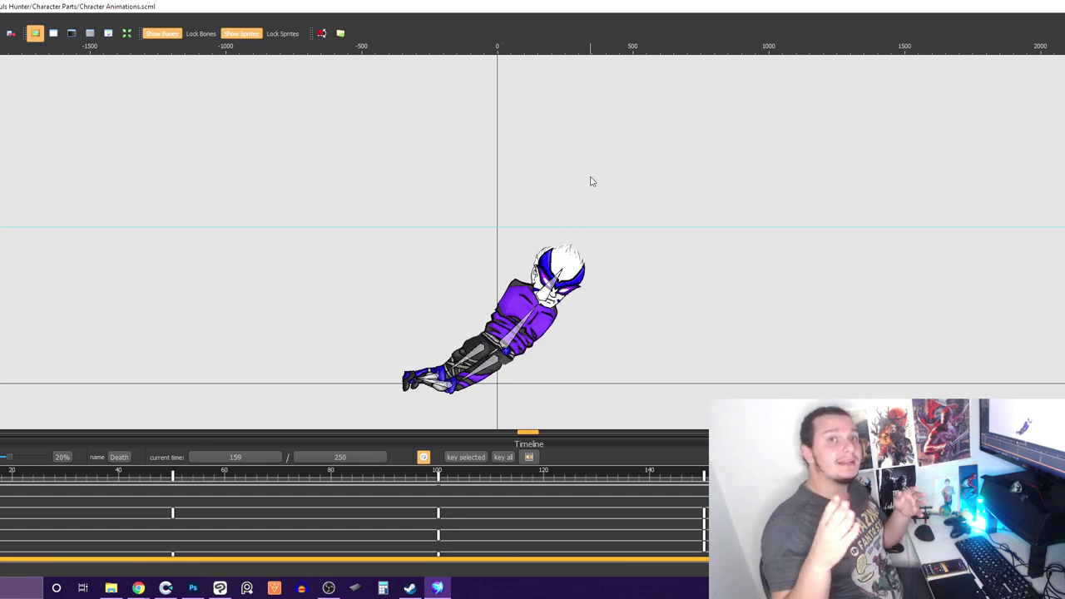
Switch to Construct 3 and inspect the green weapon sprite in the Animations Editor, then close the editor
click(166, 588)
middle_drag(675, 90, 418, 389)
ctrl+scroll(418, 390, up, 3)
ctrl+scroll(417, 387, up, 5)
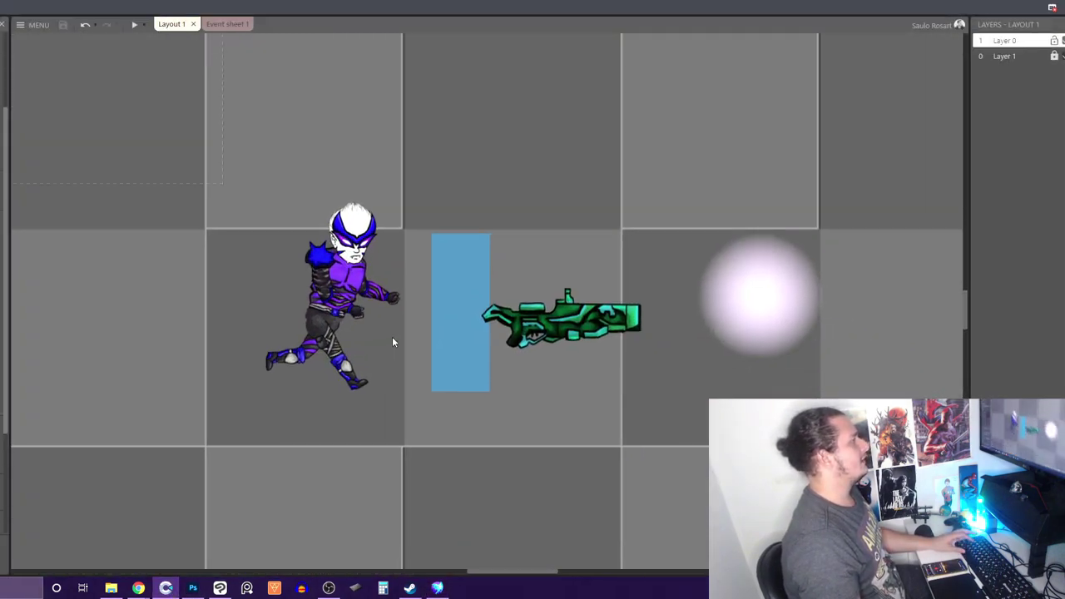
click(642, 326)
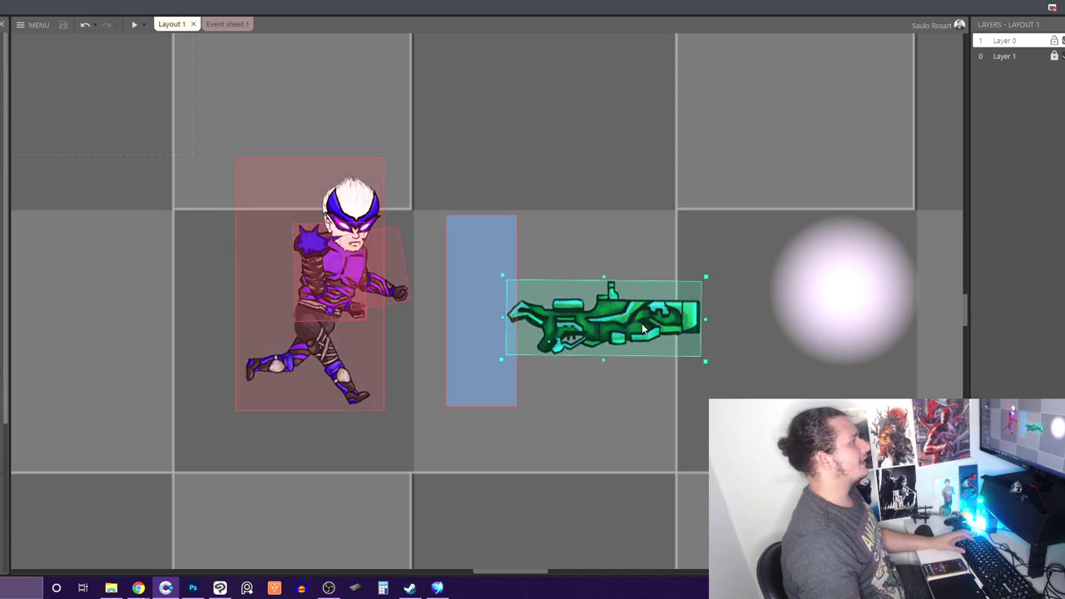
ctrl+scroll(641, 322, up, 2)
double_click(640, 322)
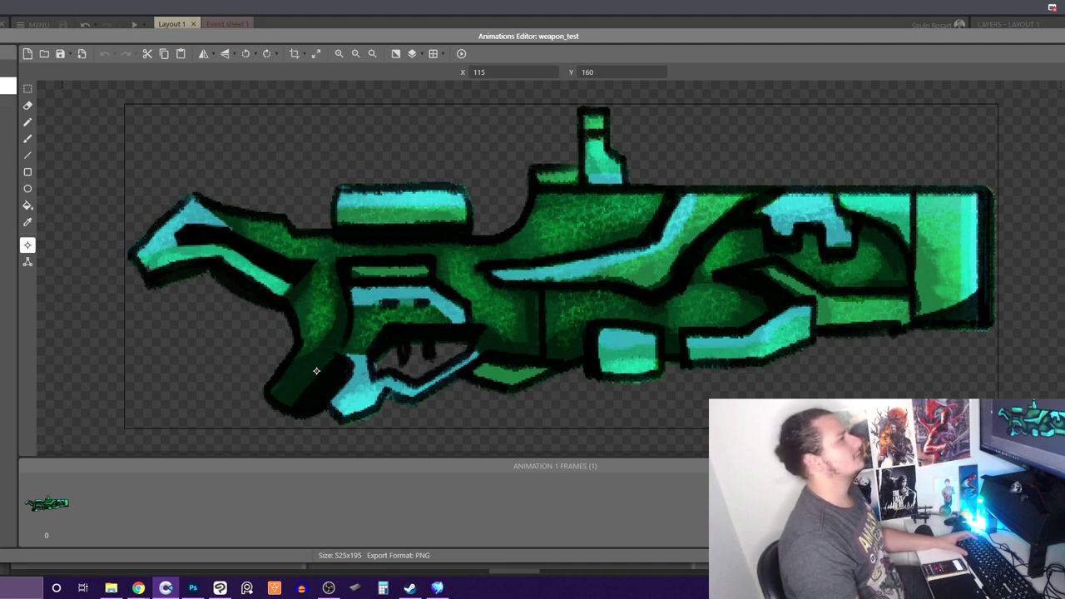
key(Escape)
click(614, 240)
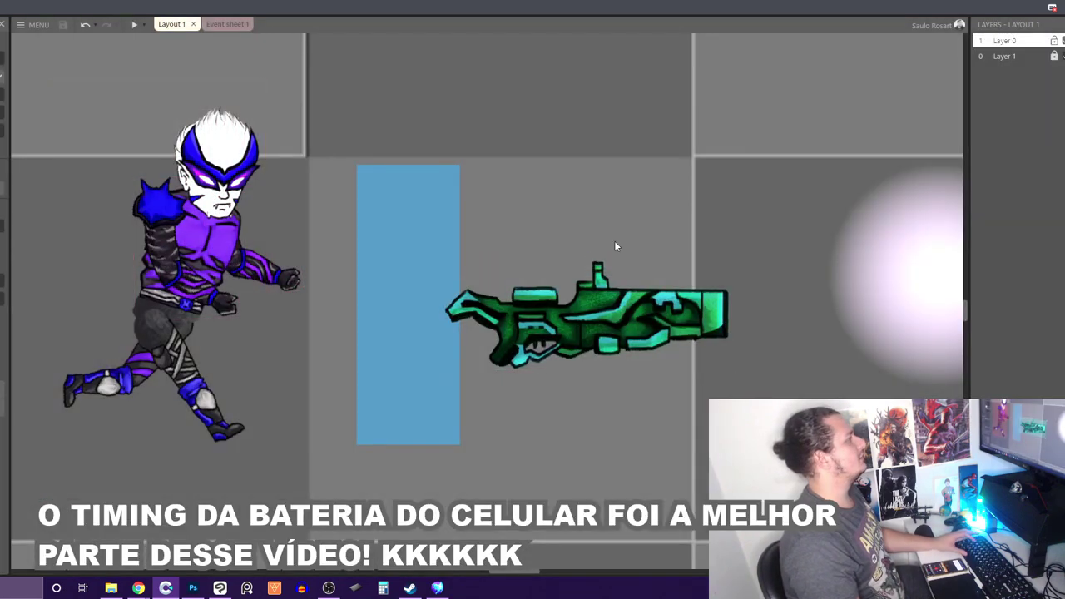
Try moving the green weapon slightly away from the blue rectangle and undo the move
ctrl+scroll(602, 250, down, 2)
ctrl+scroll(456, 271, down, 2)
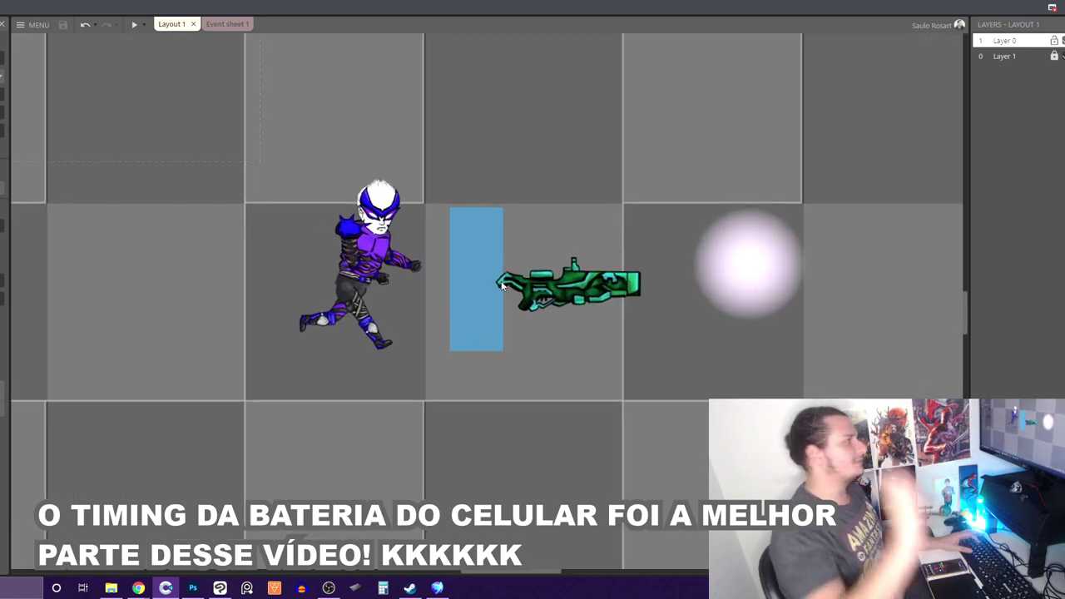
drag(571, 287, 594, 291)
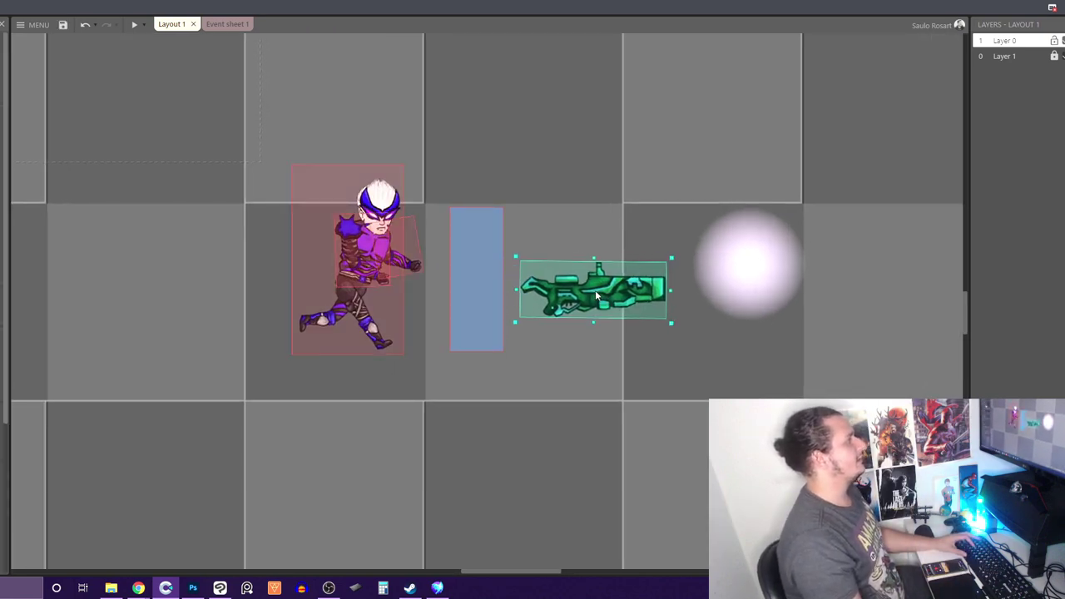
key(ctrl+z)
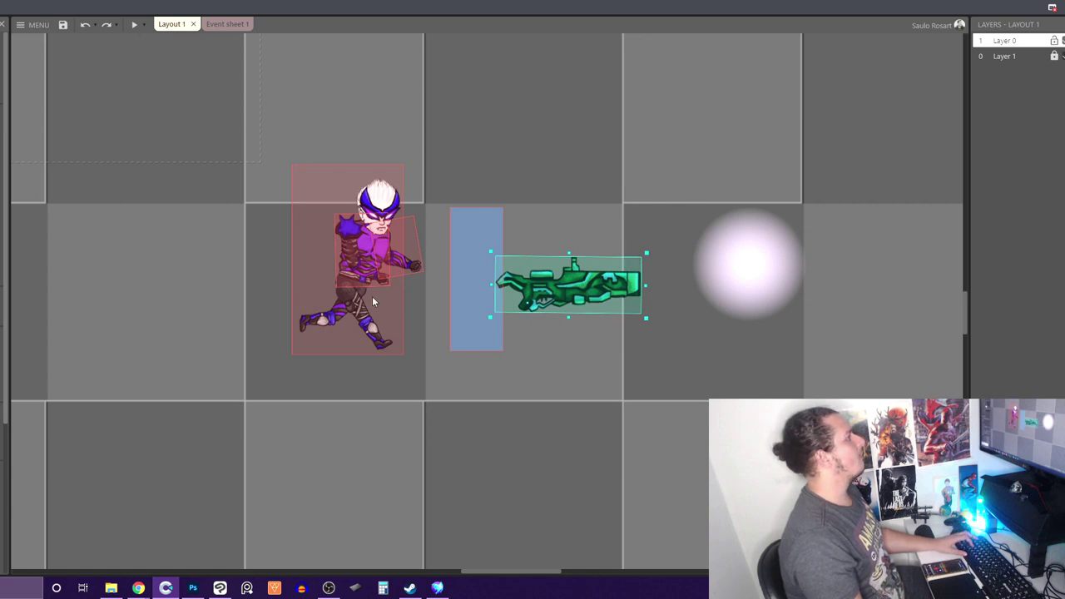
Move the arm sprite with the spiked shoulder off the body to the empty area behind the character
click(395, 259)
scroll(386, 262, up, 3)
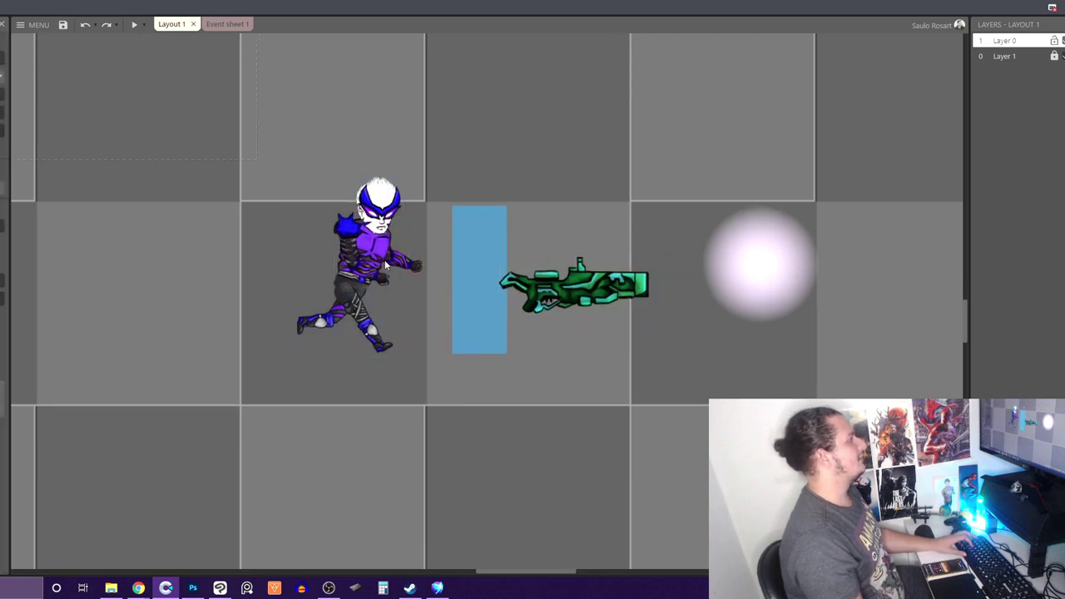
drag(302, 274, 202, 279)
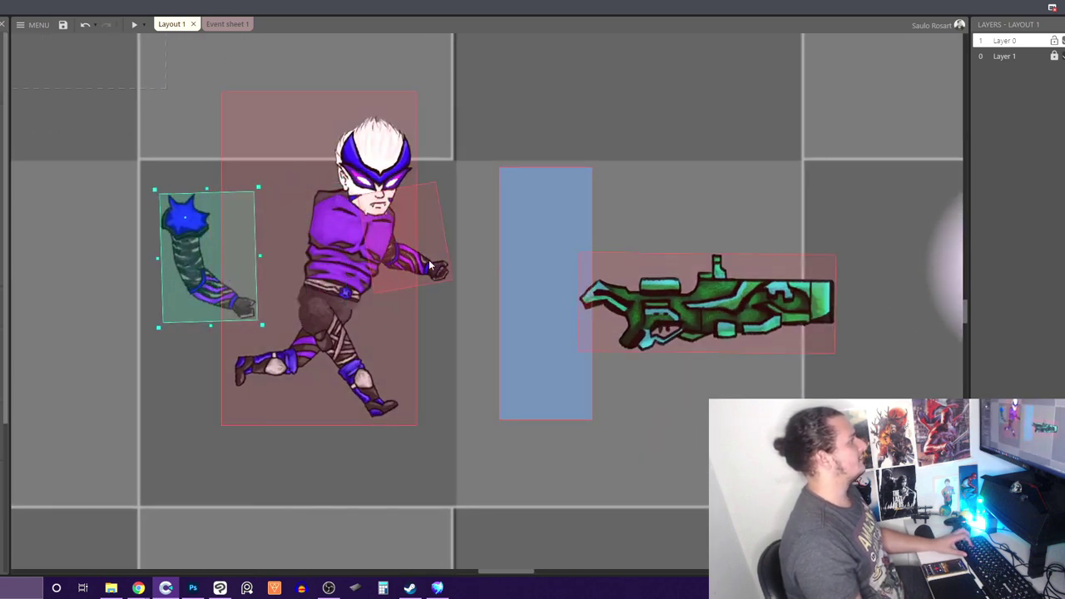
Try moving the front forearm sprite away from the body, and undo that move along with the earlier spiked-shoulder arm move
drag(431, 267, 626, 389)
key(ctrl+z)
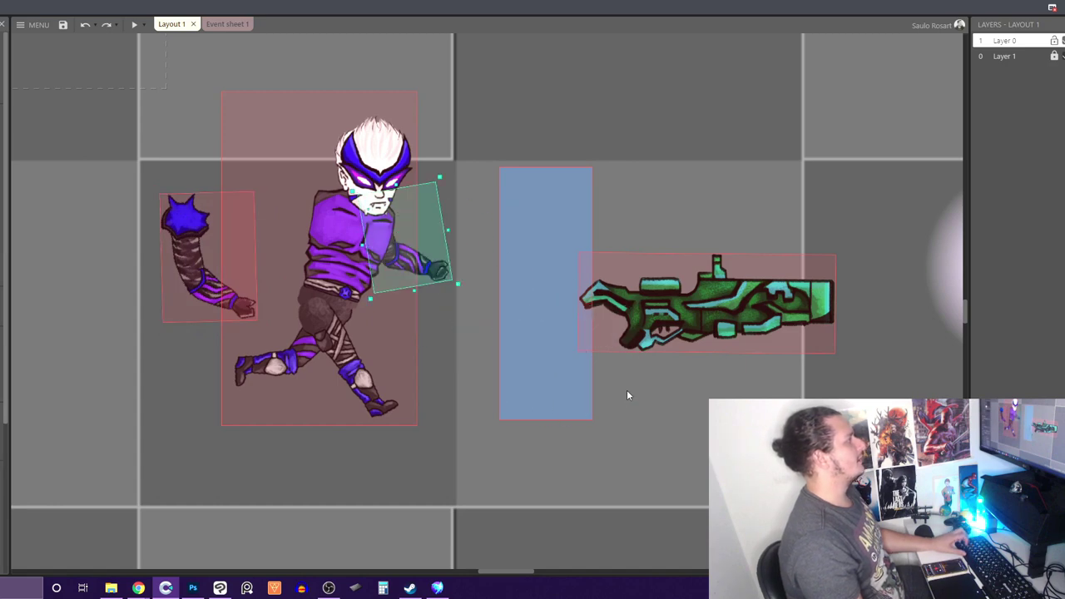
key(ctrl+z)
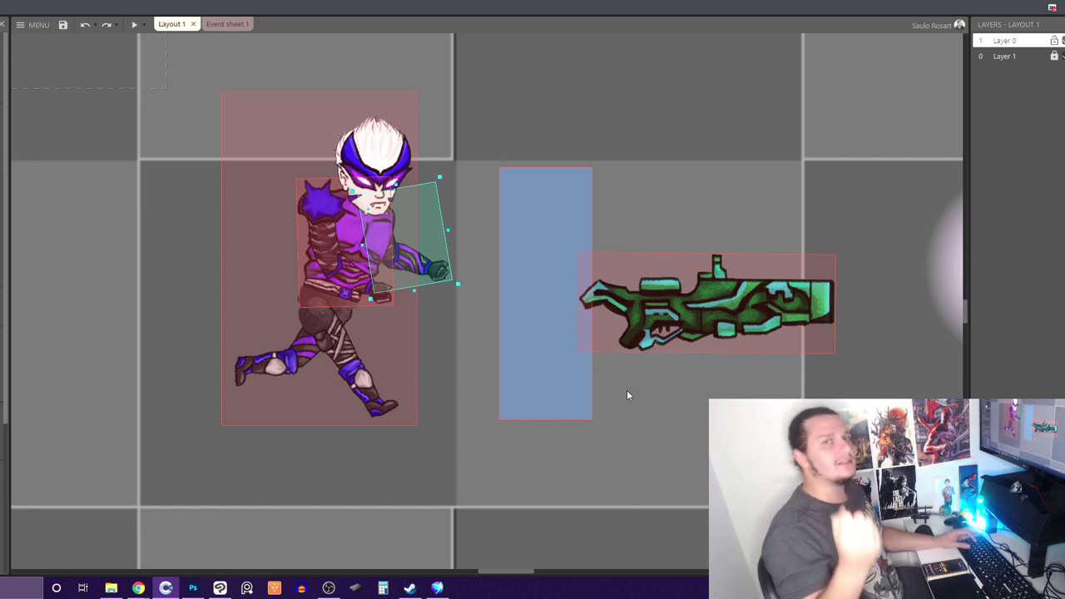
Preview the layout with the assembled character and weapon, and minimise the preview window
click(134, 24)
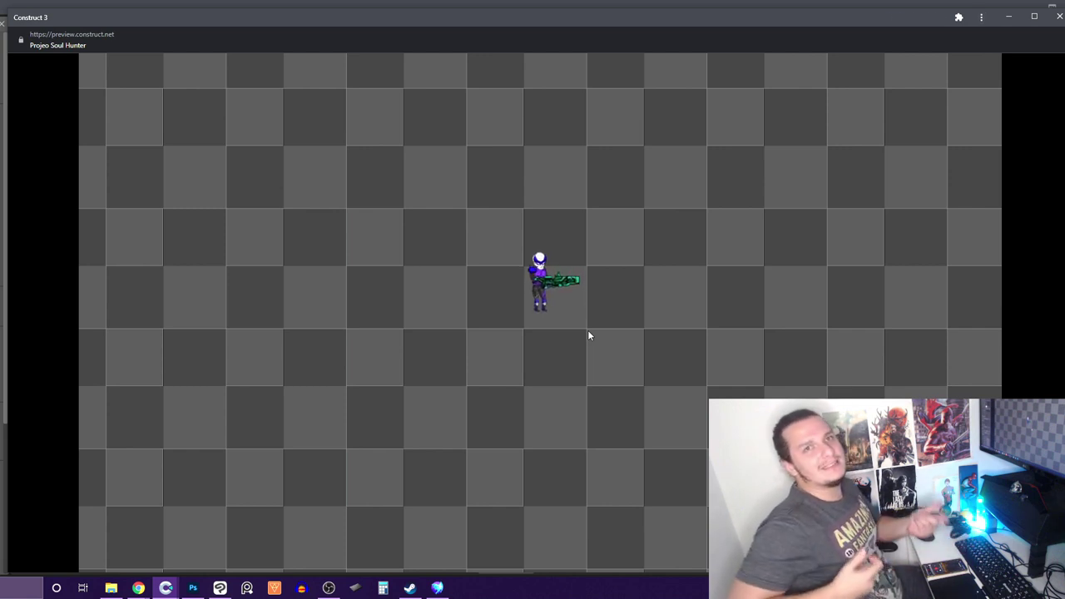
click(1009, 17)
click(678, 219)
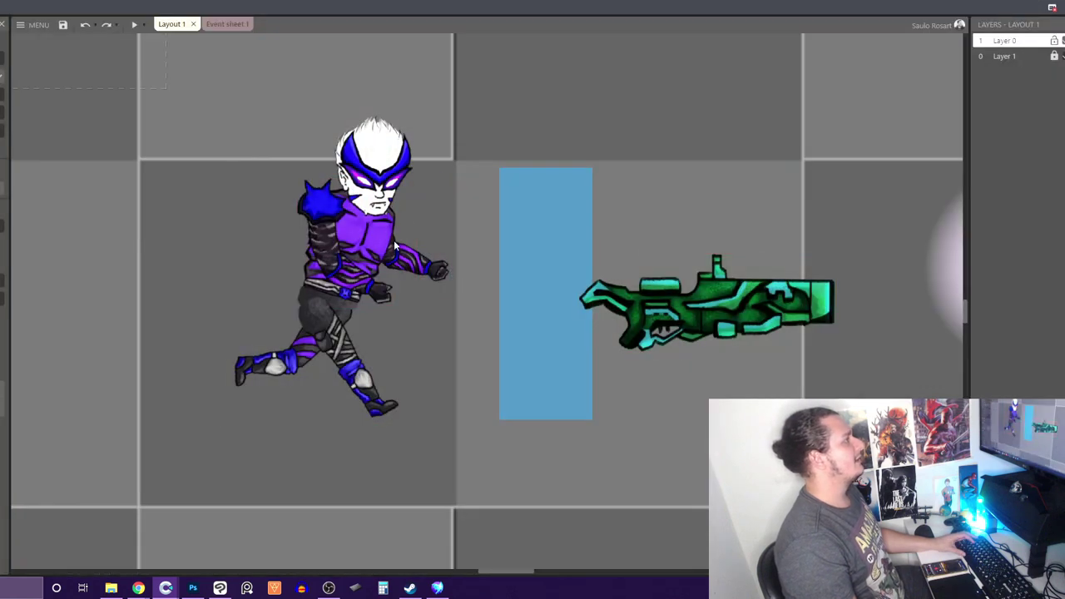
Select the green weapon sprite, look over the positioning and pin actions in Event sheet 1, and return to Layout 1
click(364, 289)
mouse_move(673, 334)
mouse_down()
mouse_move(732, 333)
mouse_move(684, 309)
mouse_move(673, 334)
mouse_up()
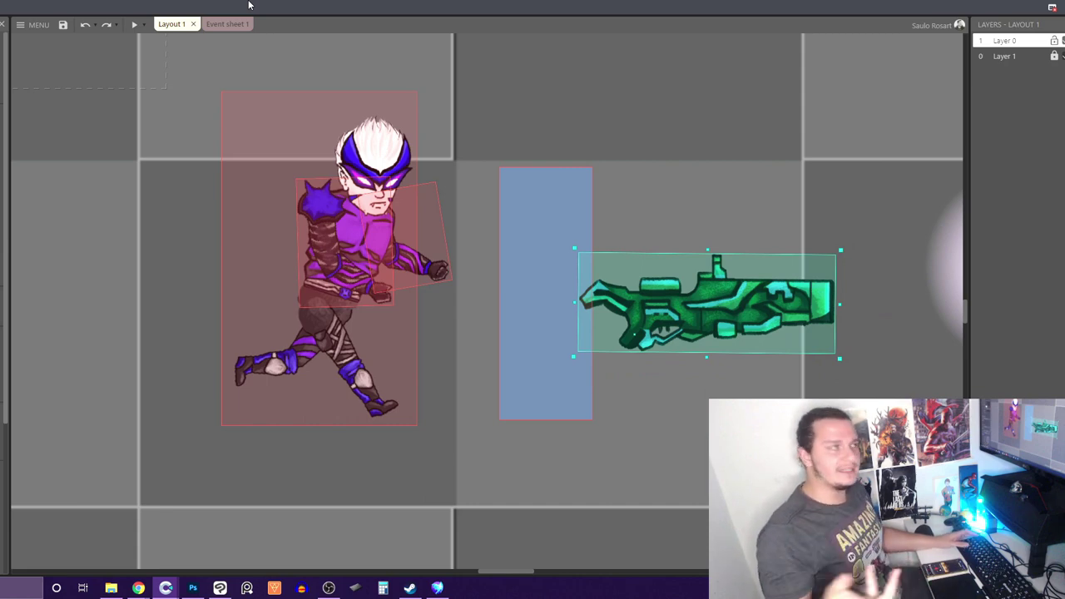
click(227, 23)
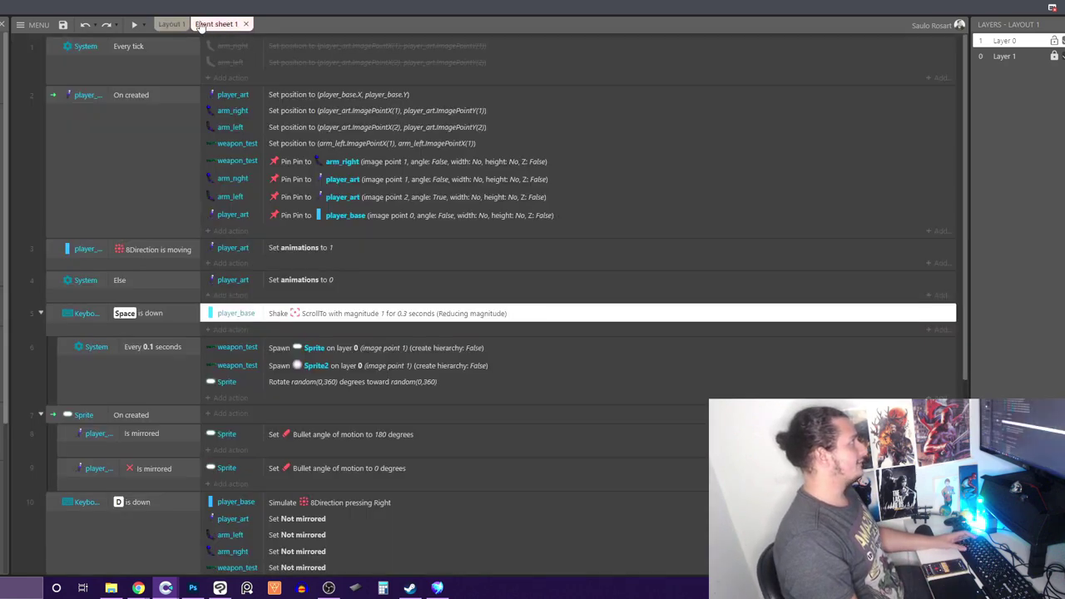
click(172, 23)
Run the preview again and walk the character left, right, up and down to test the running animation and mirroring
click(135, 28)
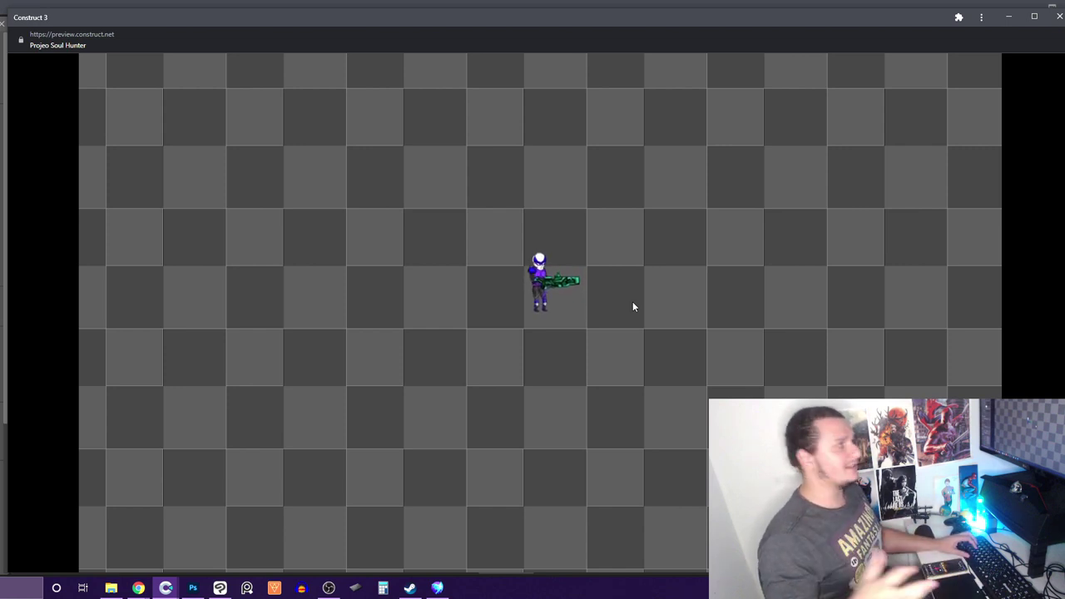
key(a)
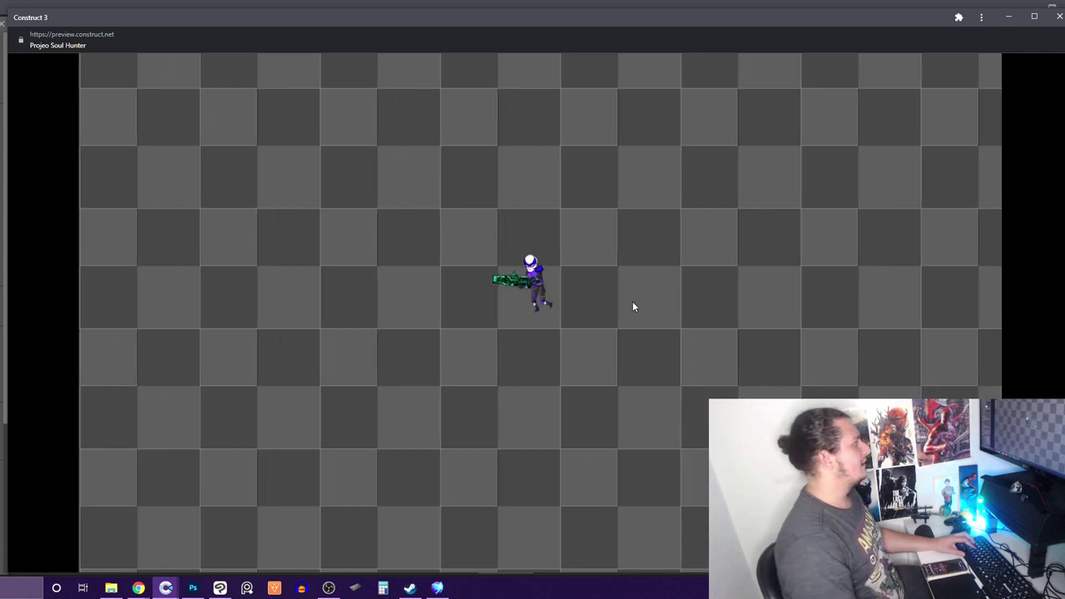
key(w)
key(d)
key(s)
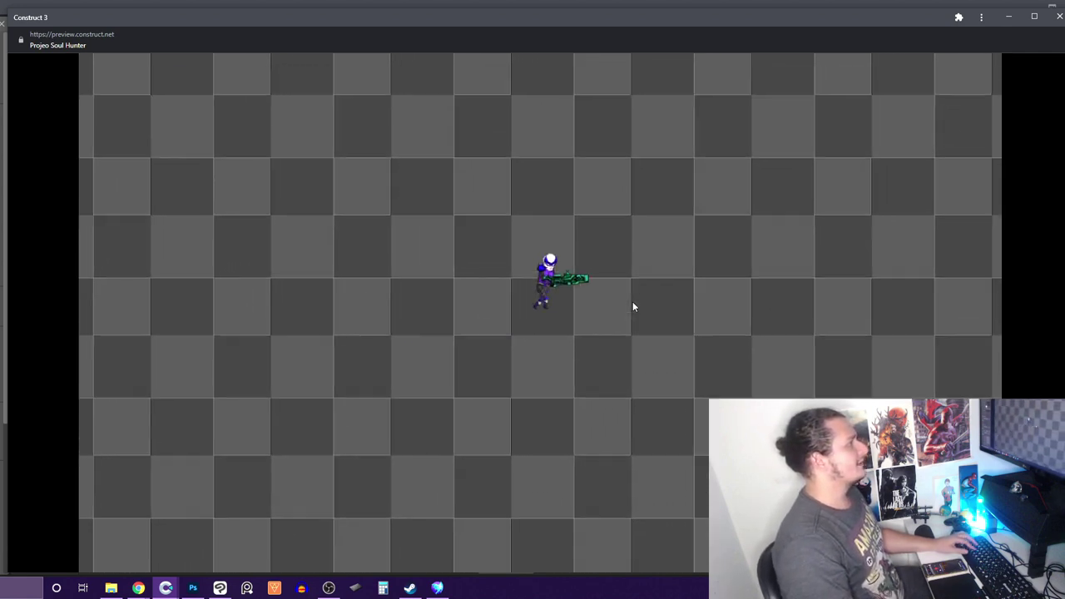
key(d)
key(a)
key(s)
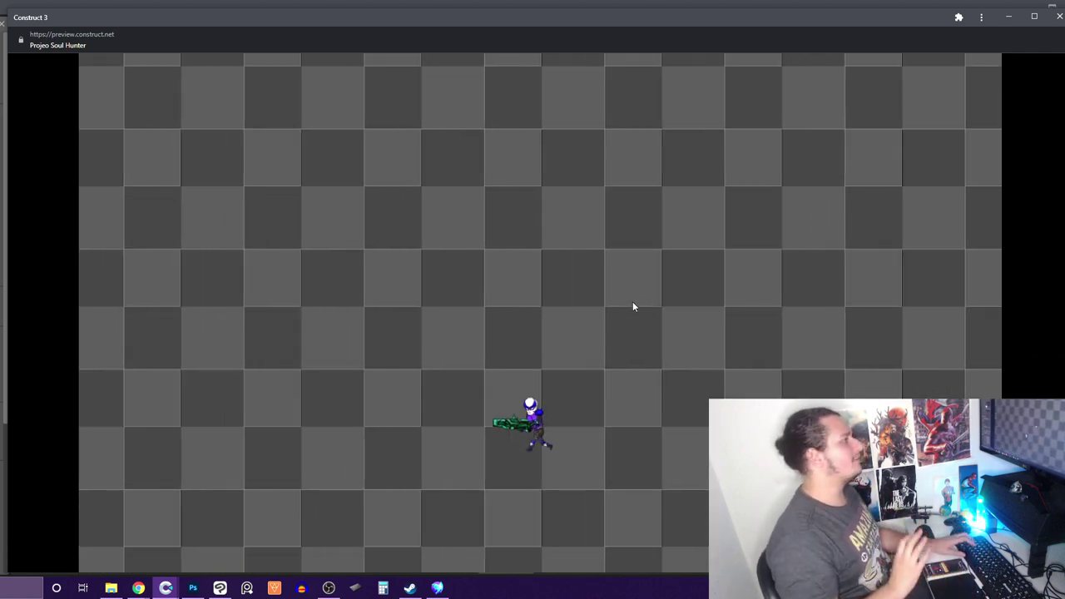
key(w)
key(d)
key(a)
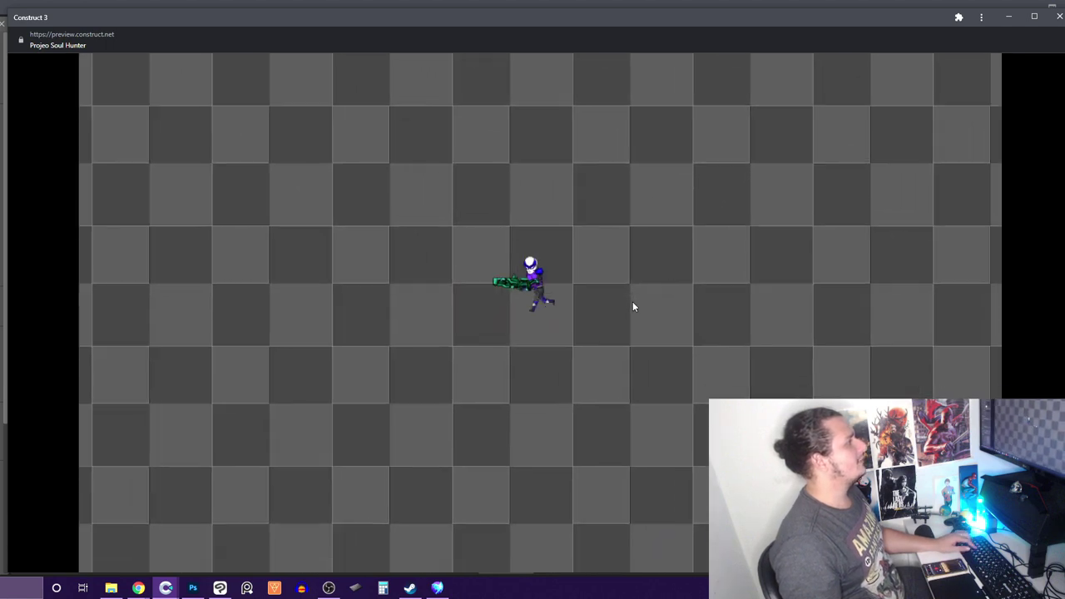
Test firing the weapon in the preview while the character stands, moves vertically and repeatedly turns left and right
key(d)
key(space)
key(w)
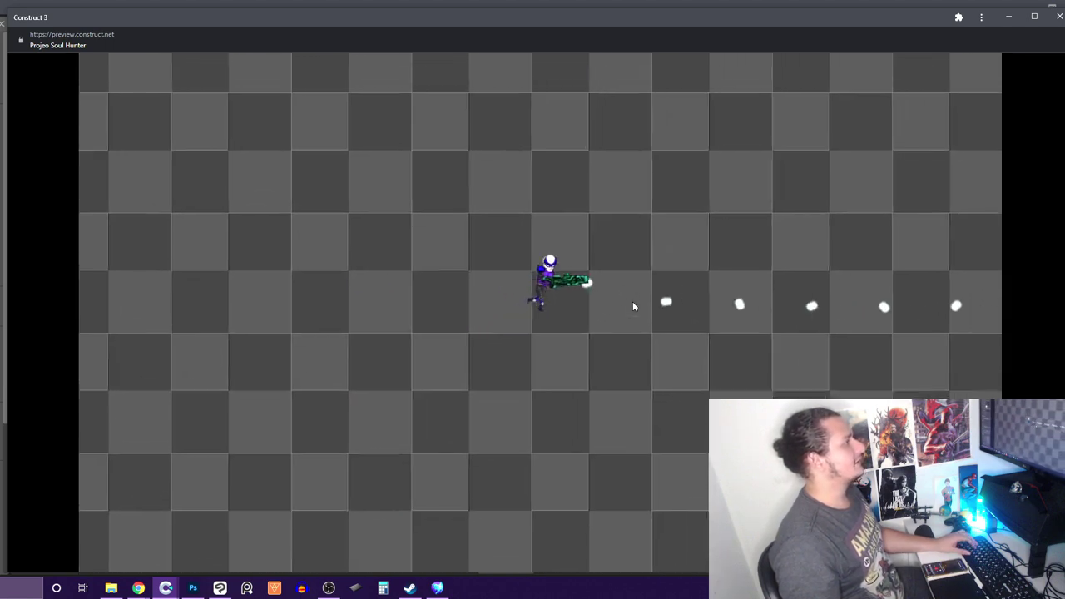
key(a)
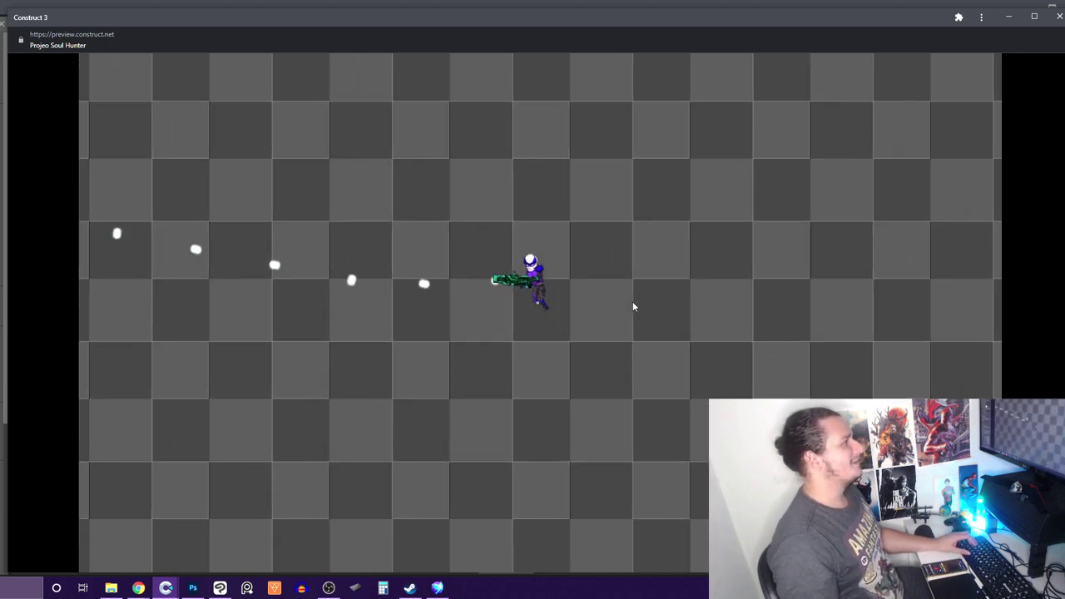
key(Right)
key(space)
key(Left)
key(space)
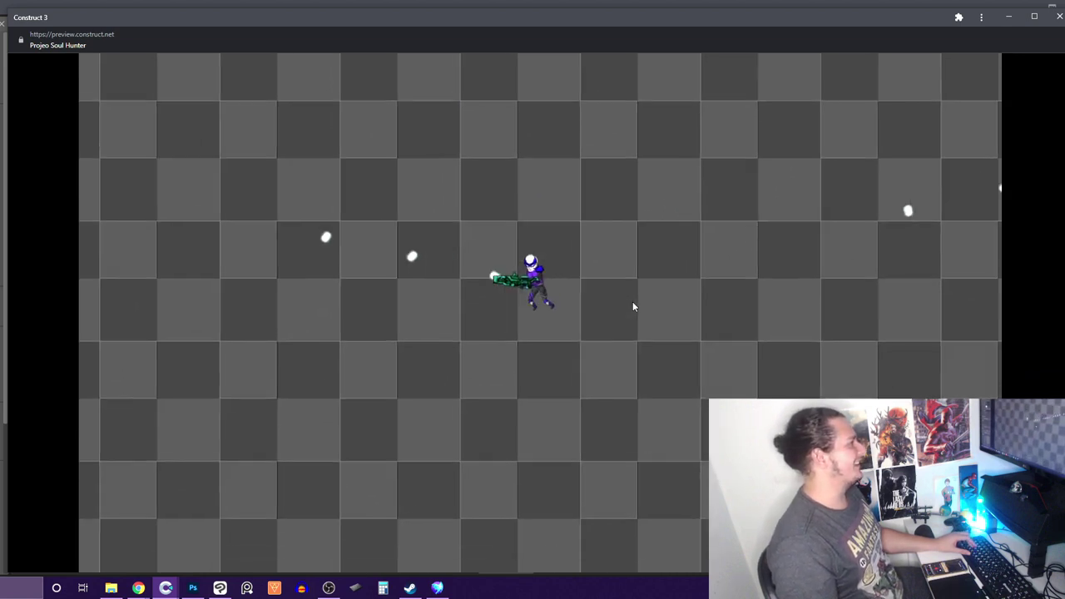
key(Right)
key(Down)
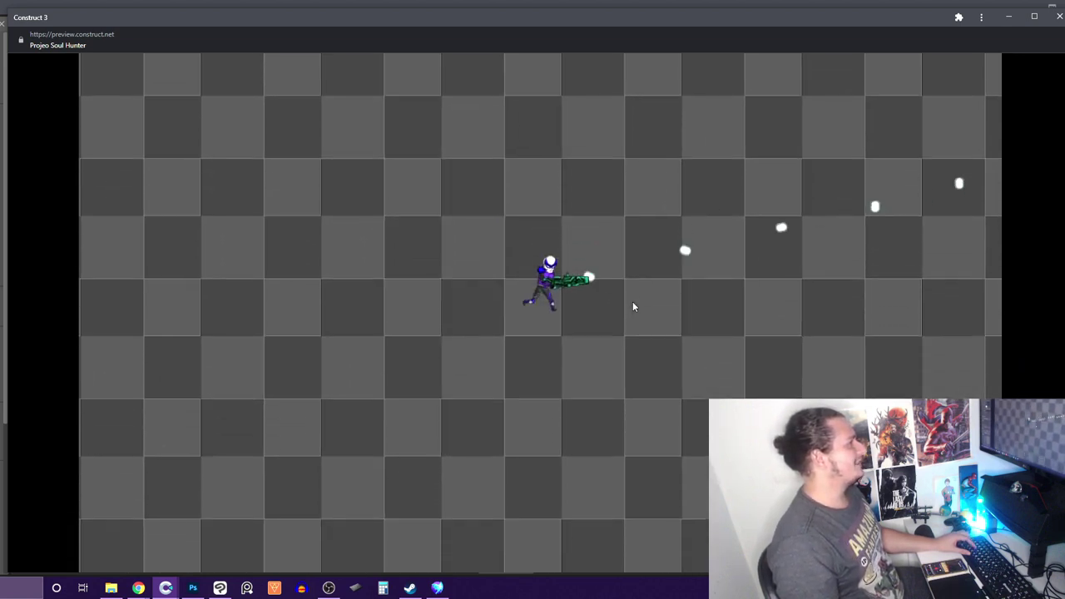
key(Left)
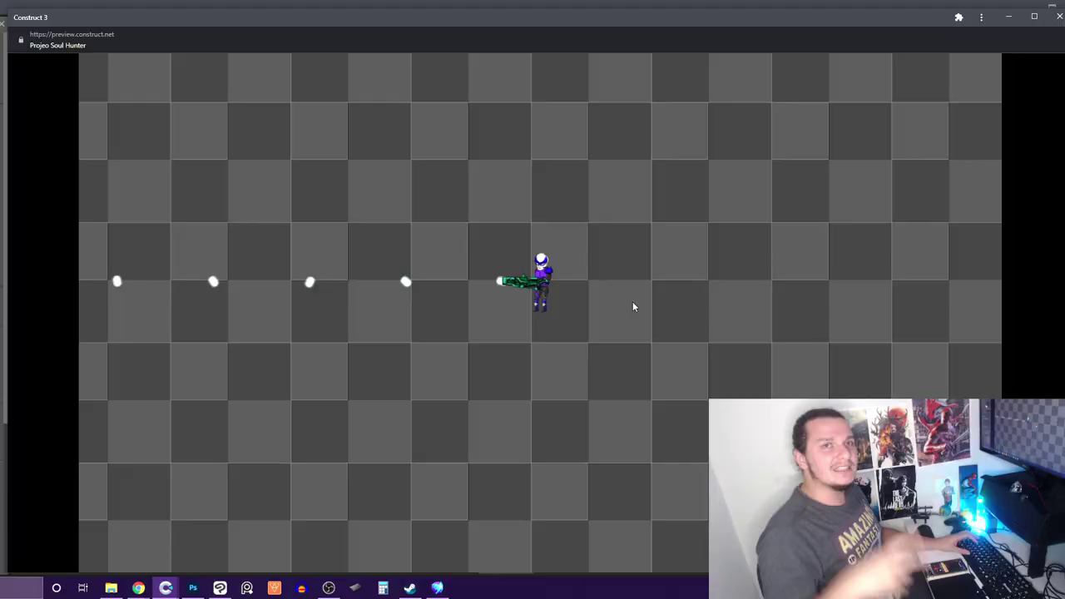
key(Right)
key(space)
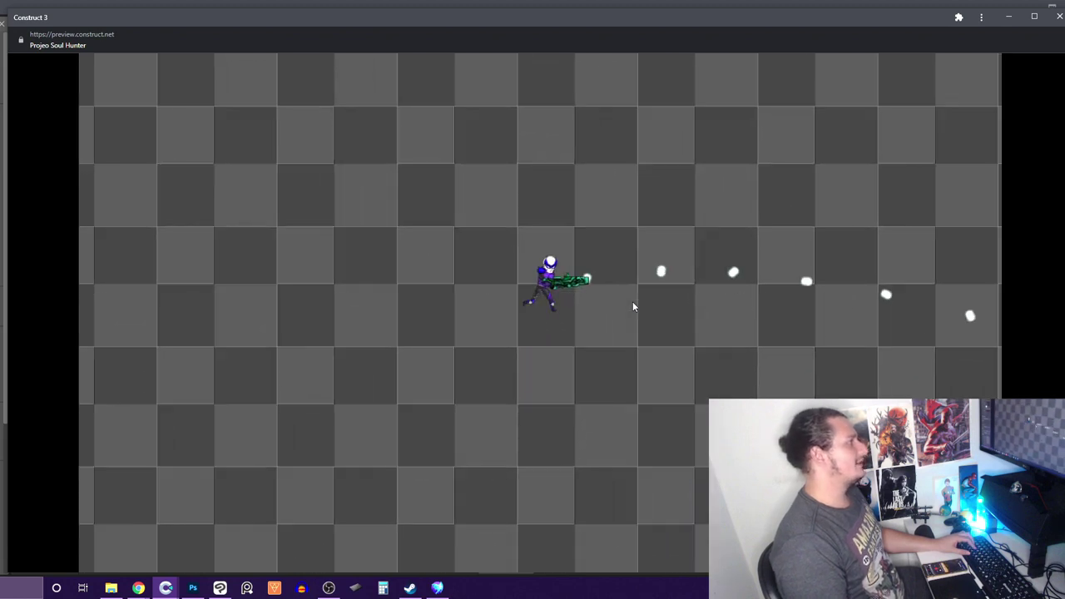
key(Left)
key(Right)
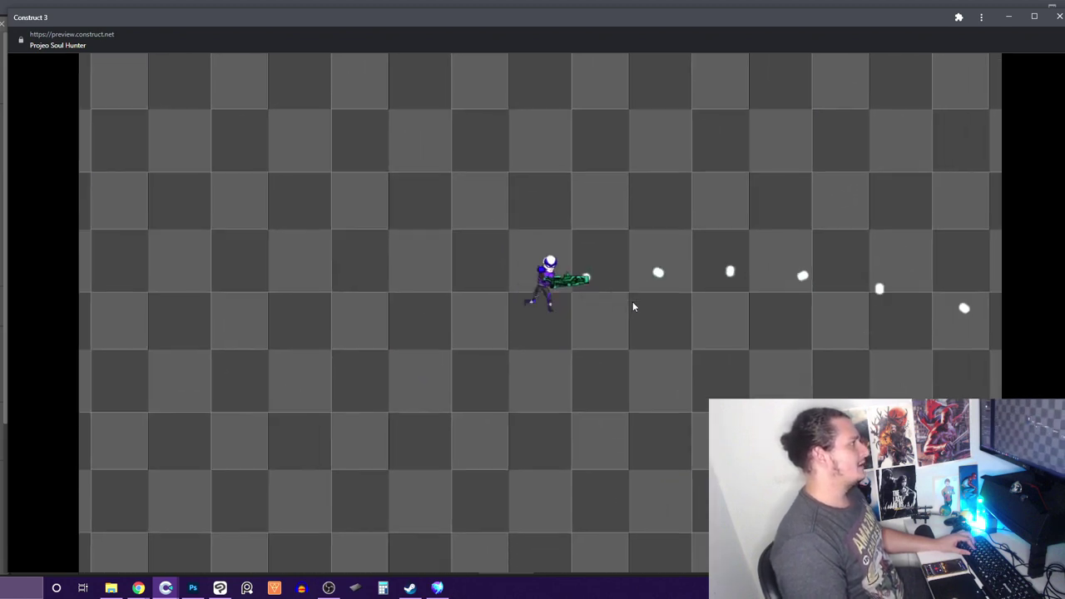
key(Left)
key(Right)
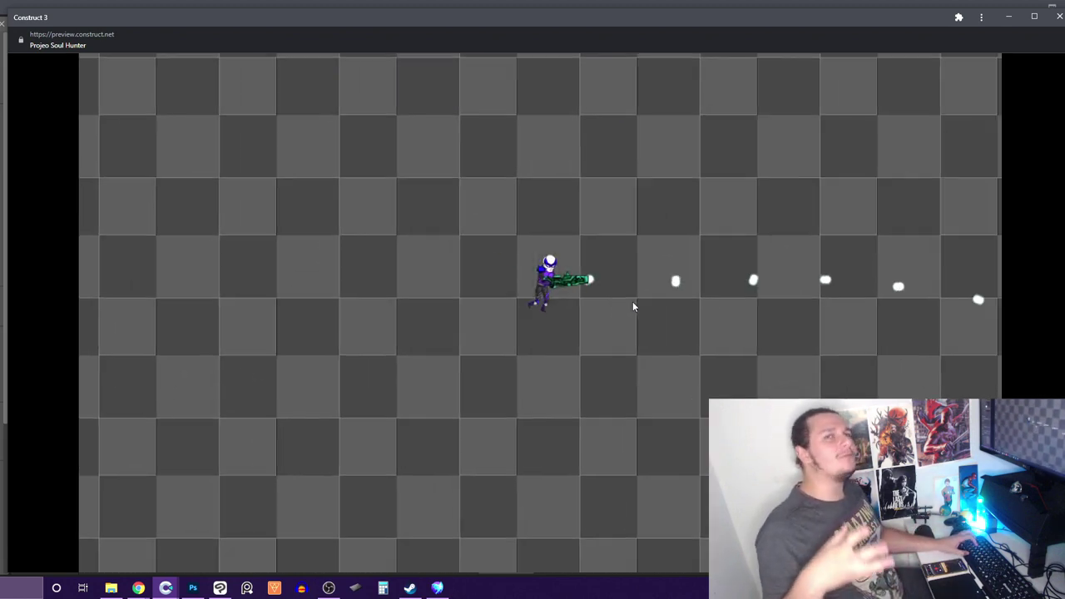
key(Left)
key(Right)
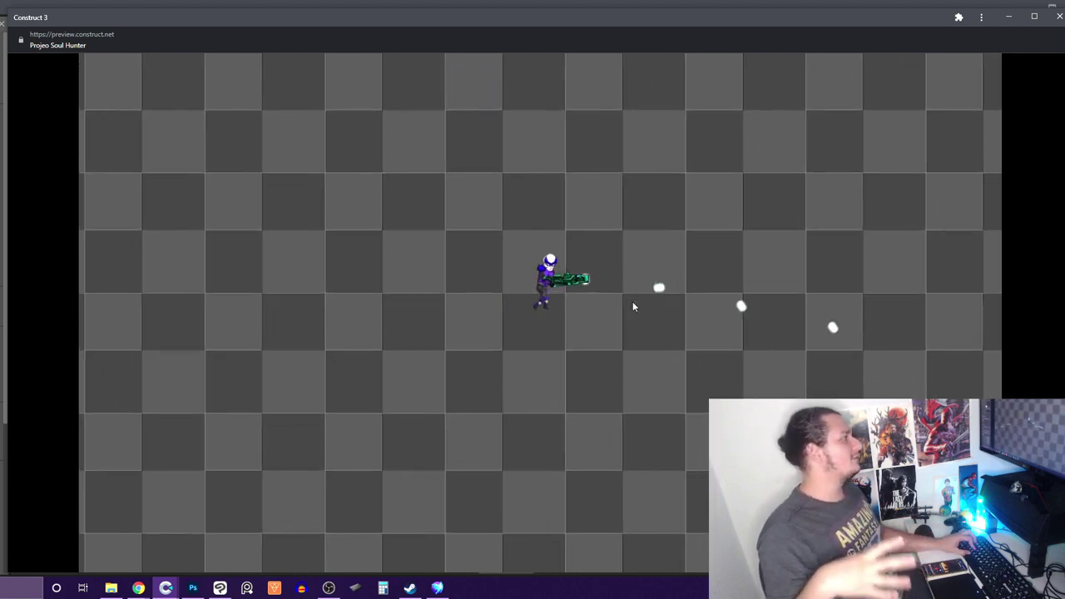
key(Left)
key(Right)
key(Left)
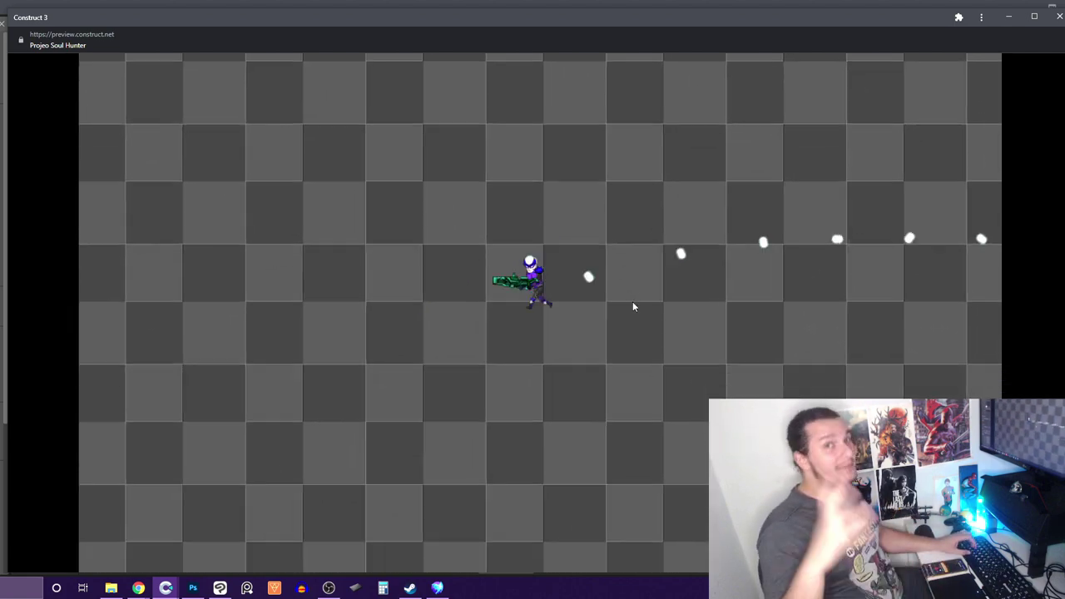
key(Right)
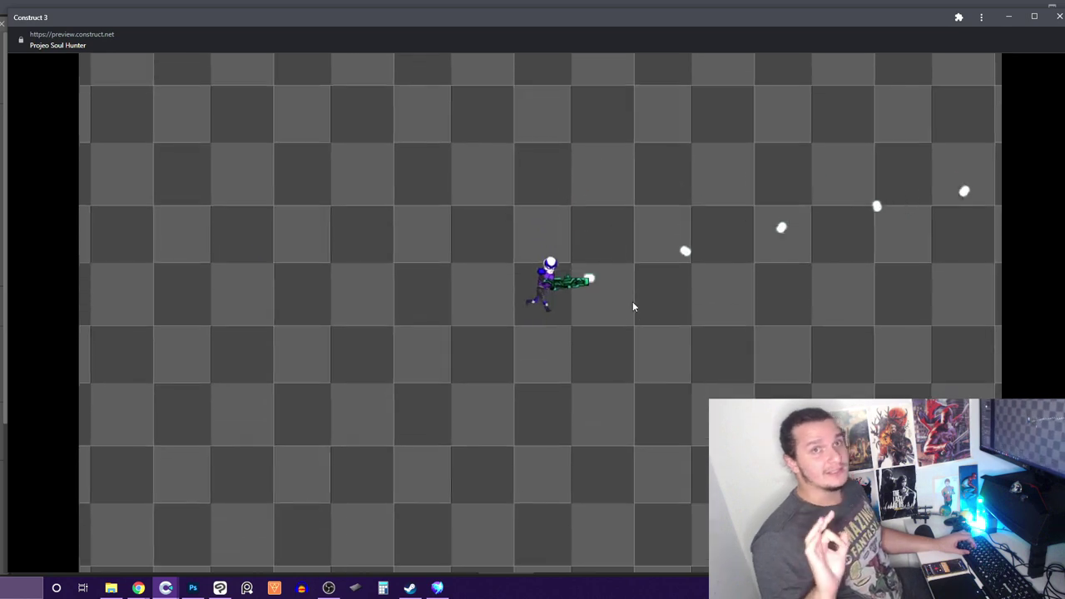
key(Left)
key(Right)
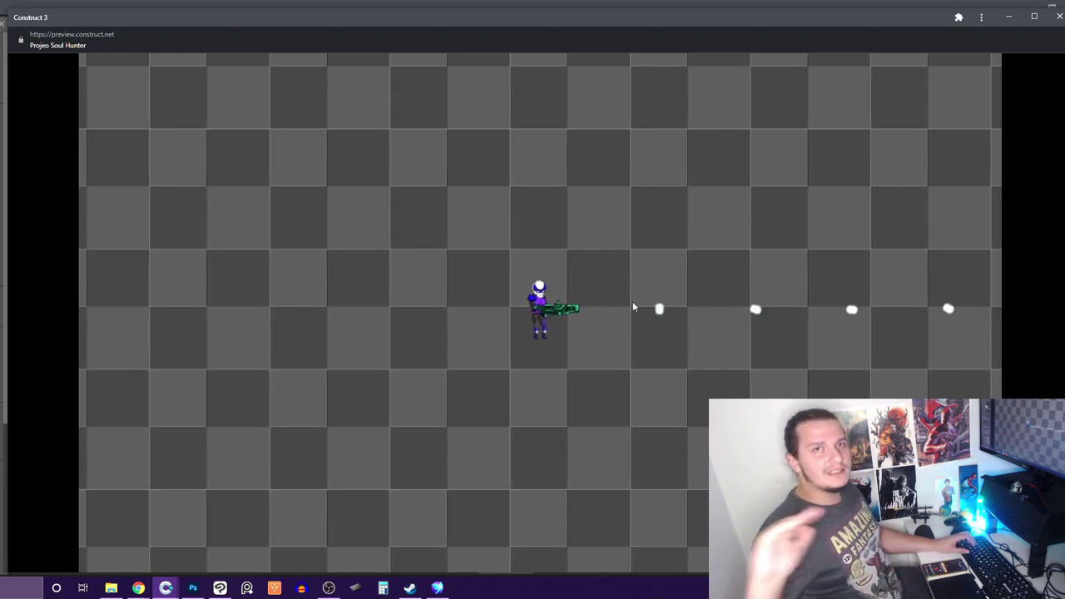
key(Left)
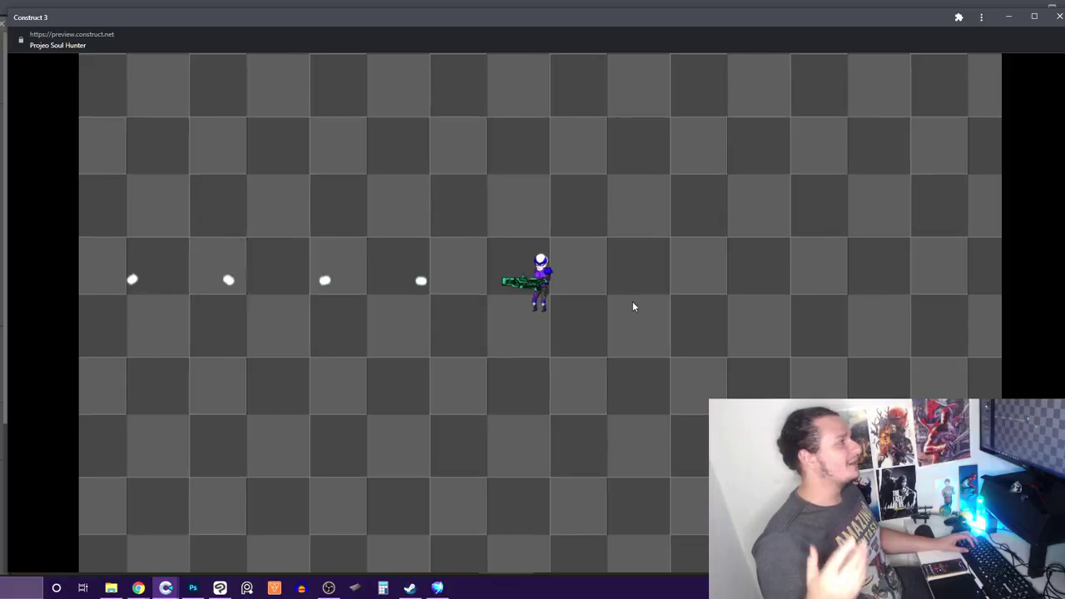
key(s)
key(w)
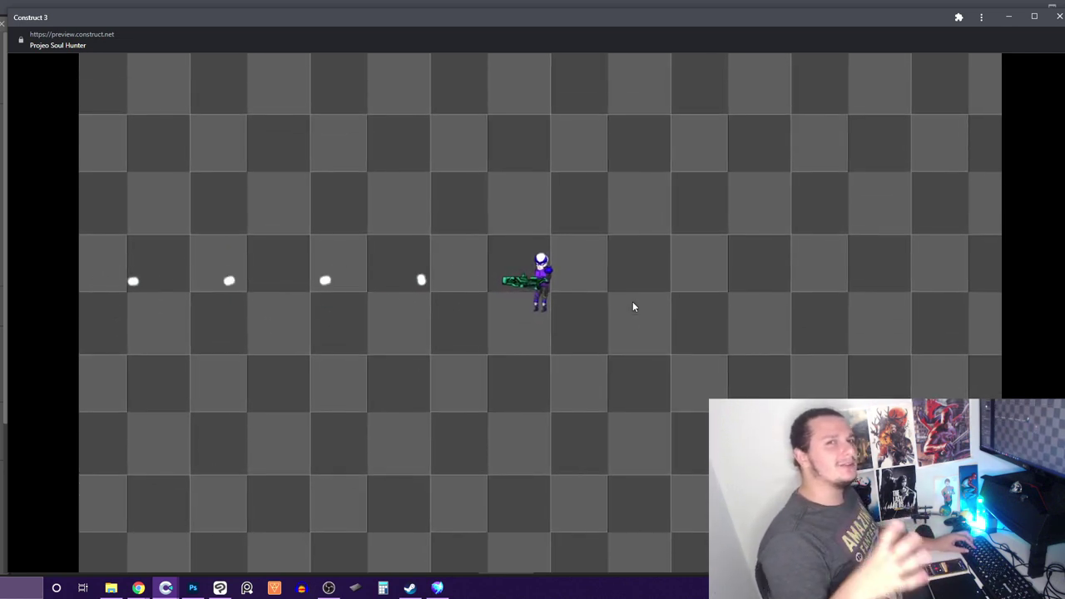
key(Right)
key(Left)
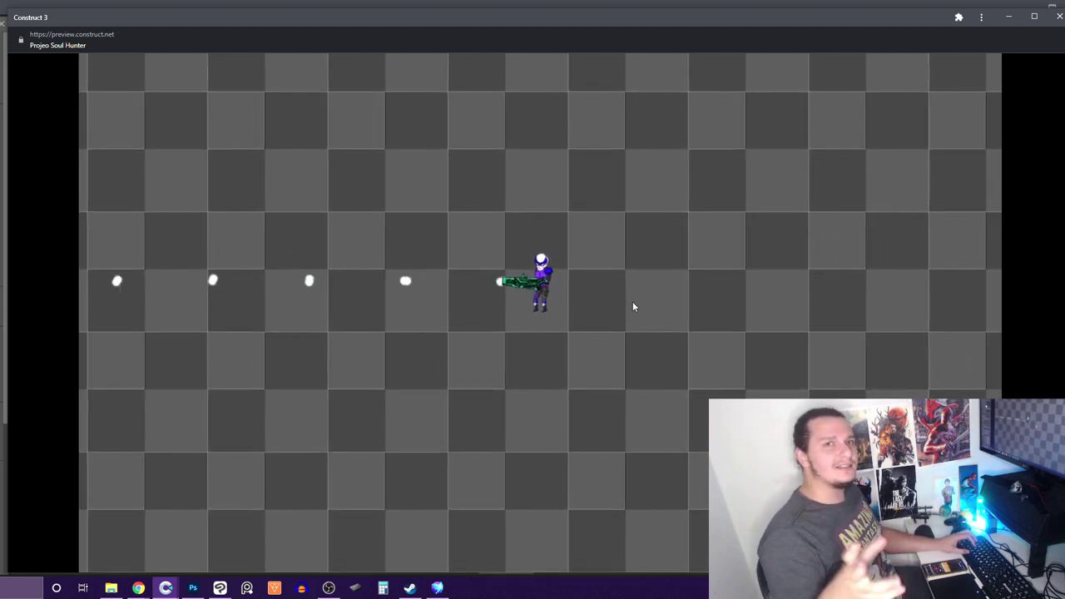
key(Right)
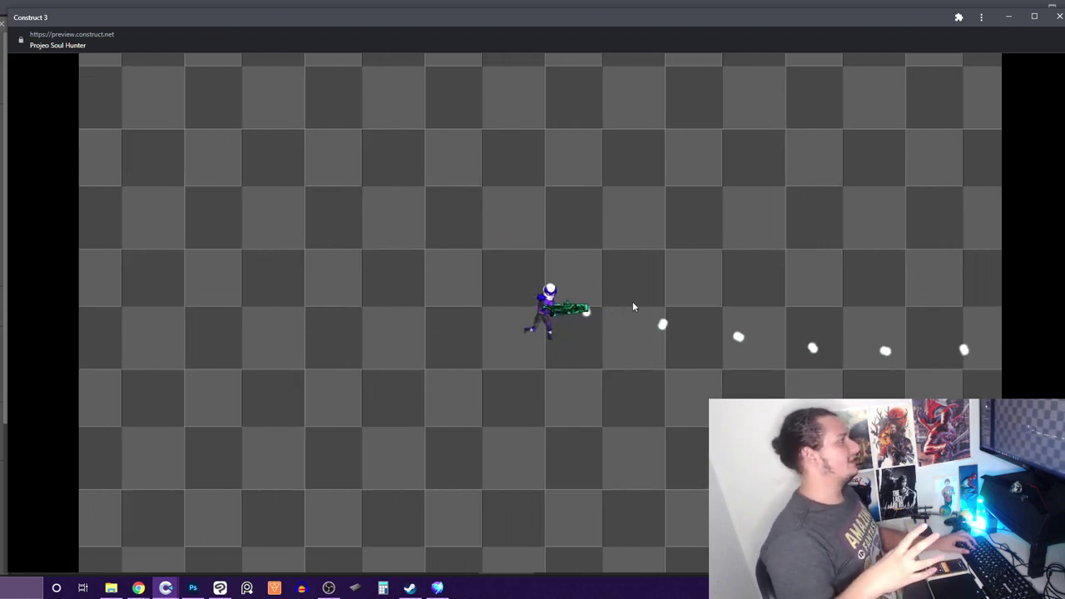
key(Left)
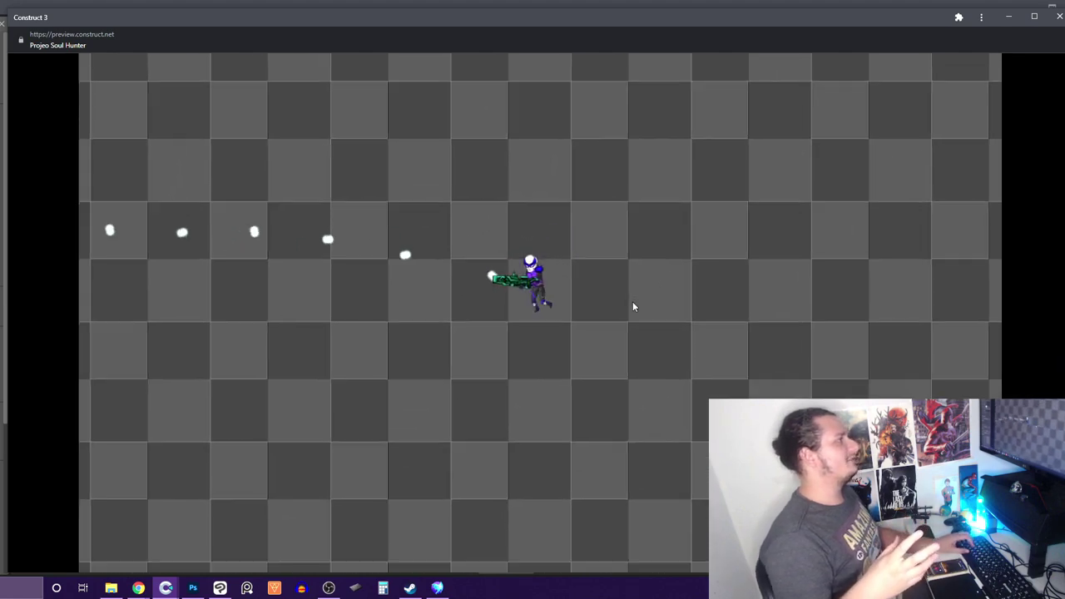
key(Right)
key(Left)
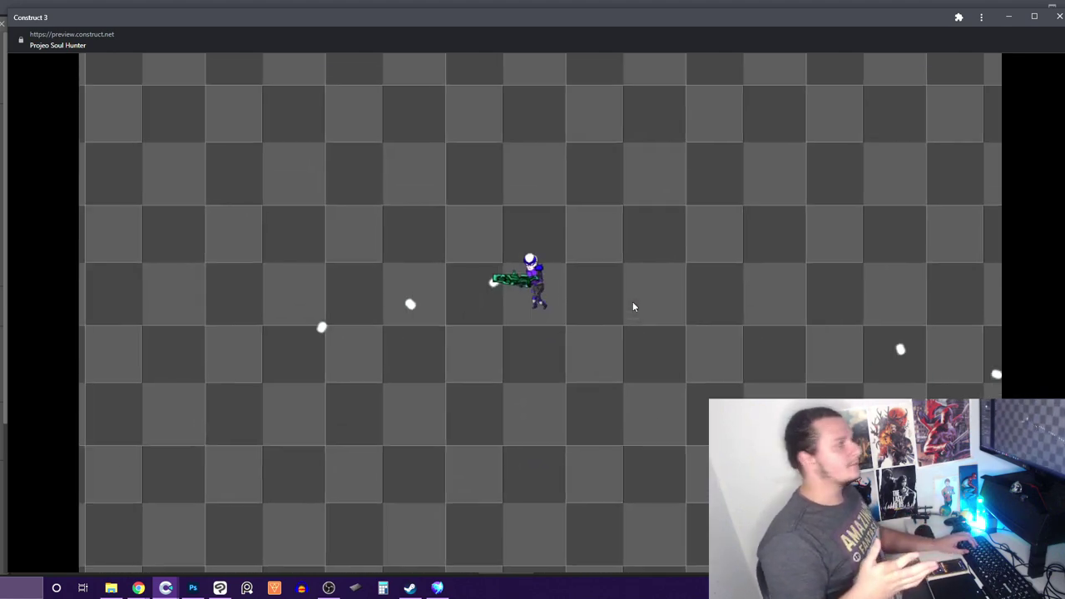
key(Right)
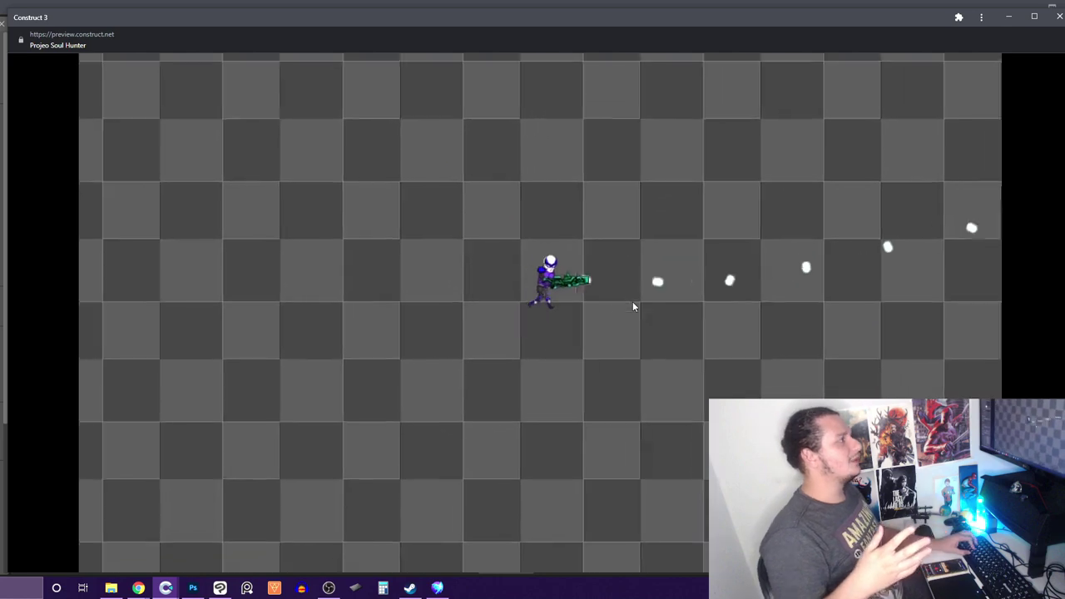
key(w)
key(s)
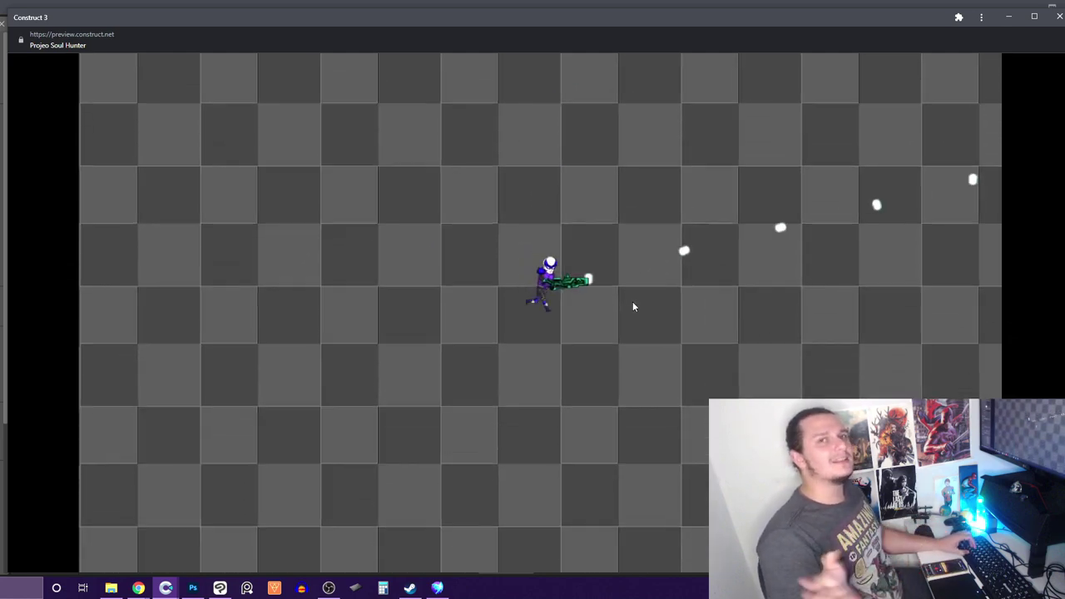
key(Left)
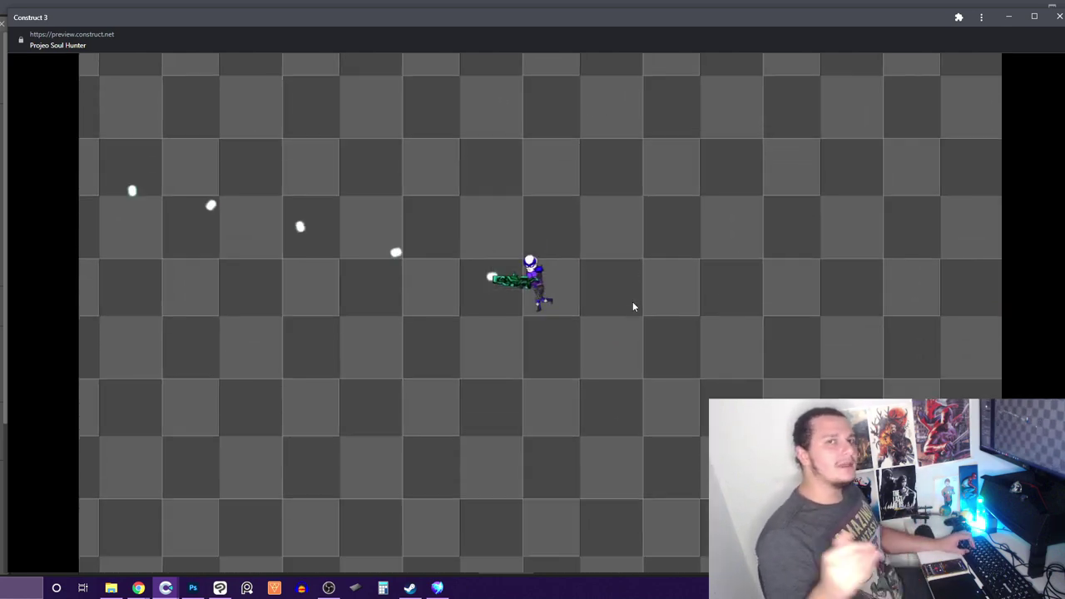
key(Right)
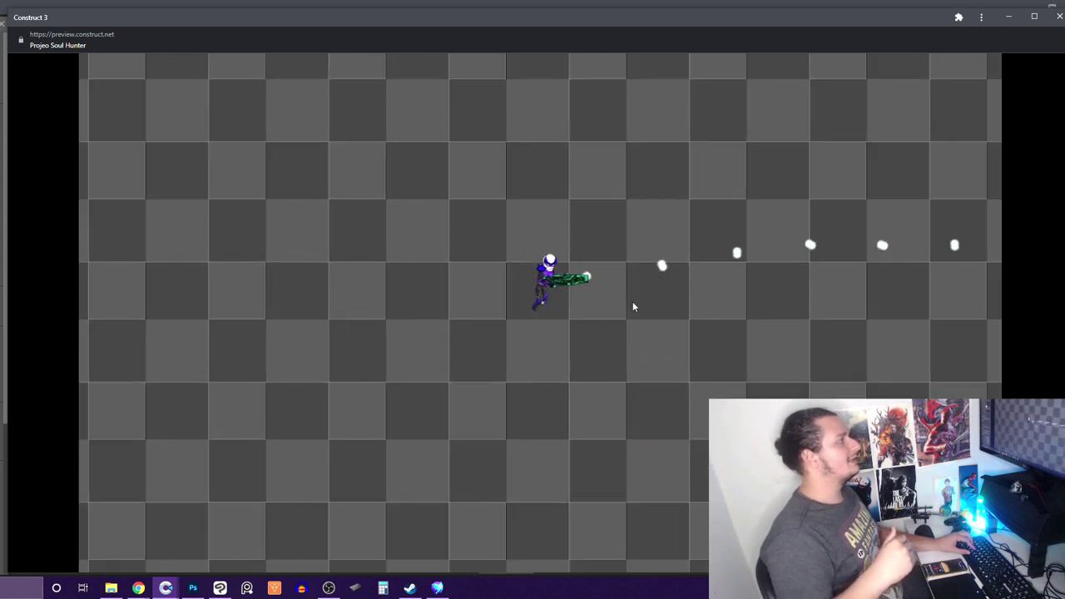
key(Left)
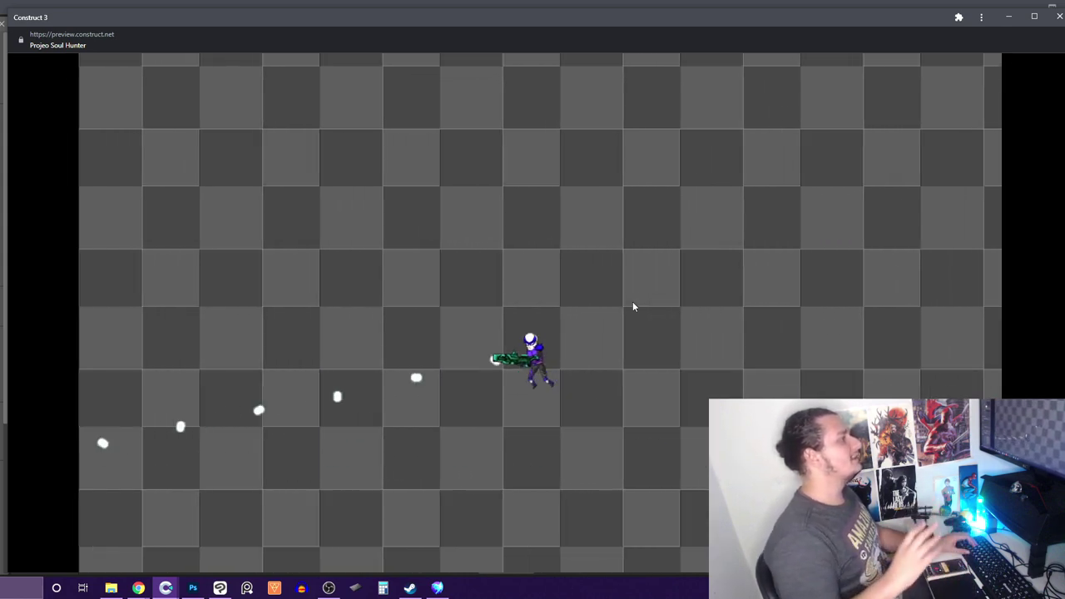
key(Right)
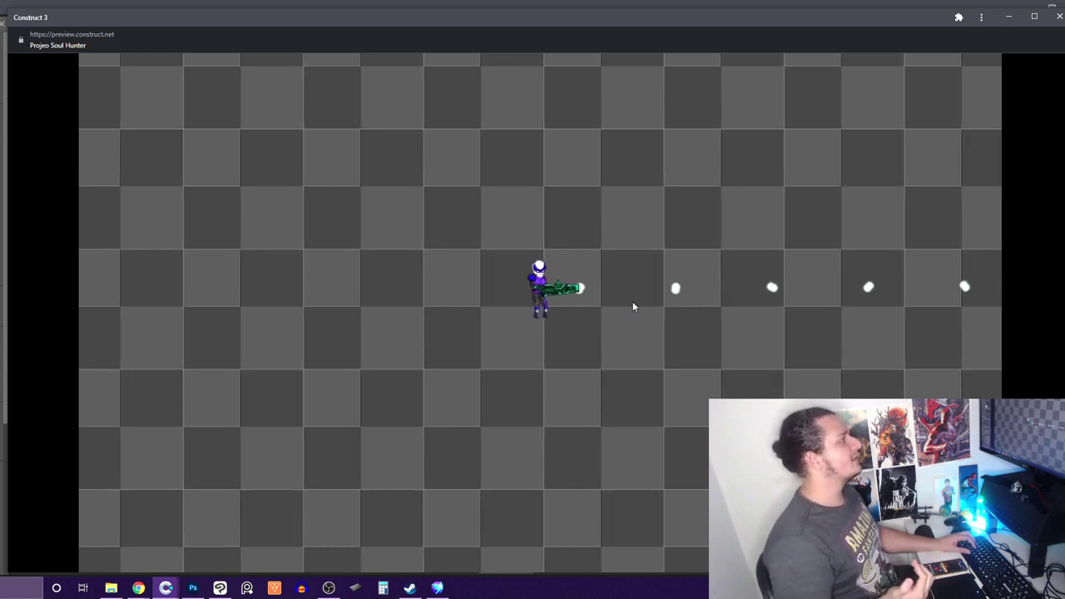
key(Left)
key(Down)
key(Right)
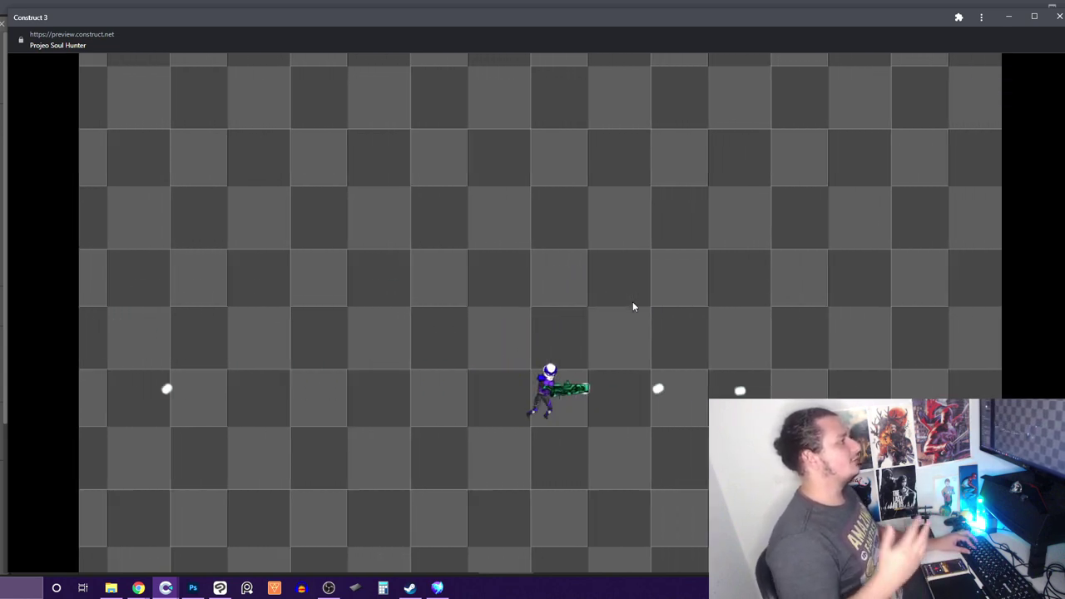
key(Up)
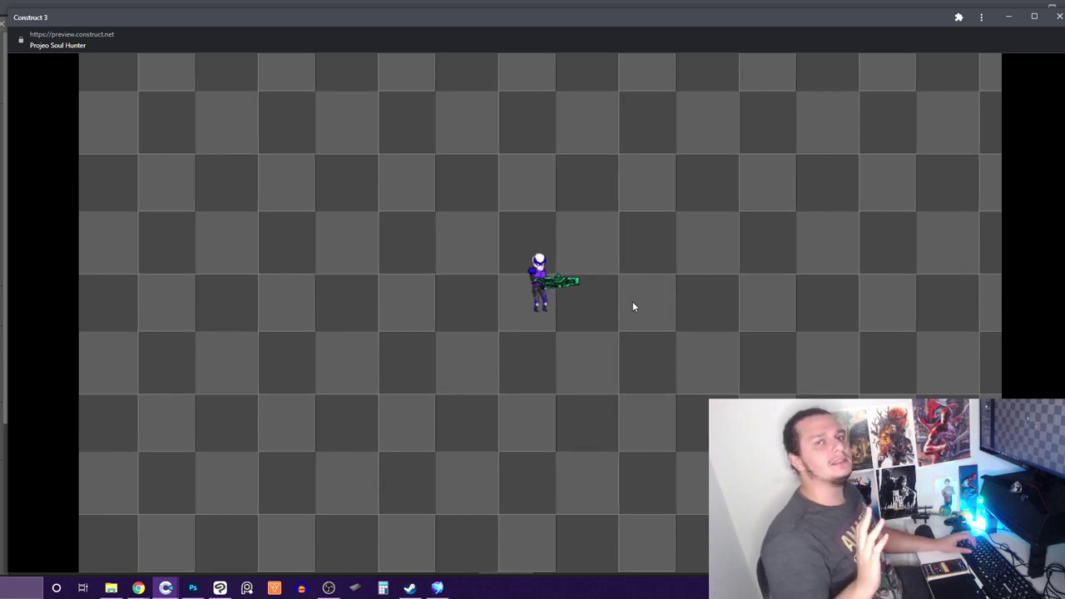
click(632, 304)
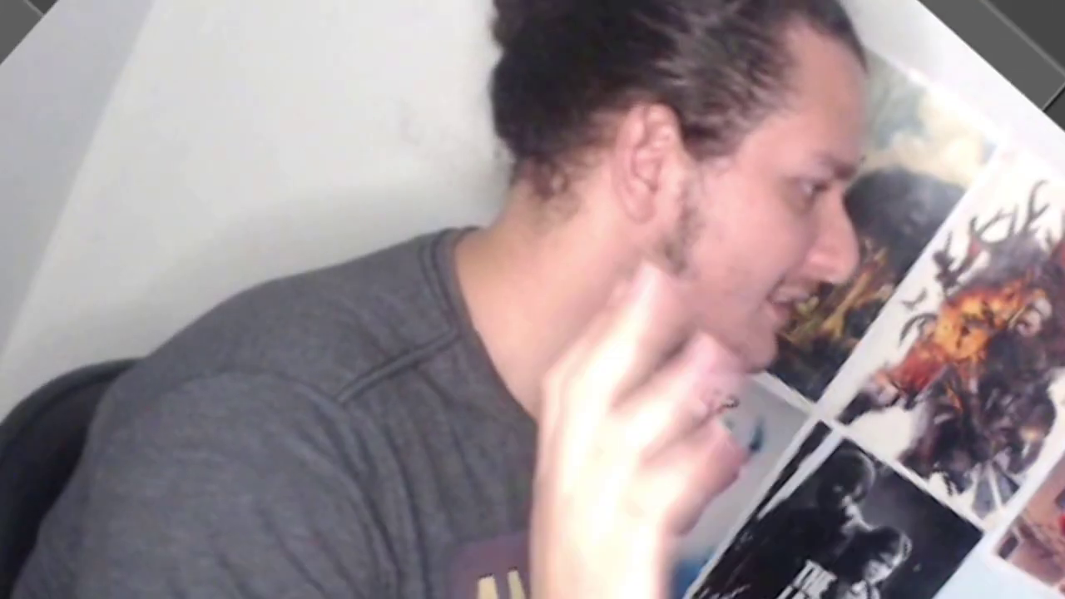